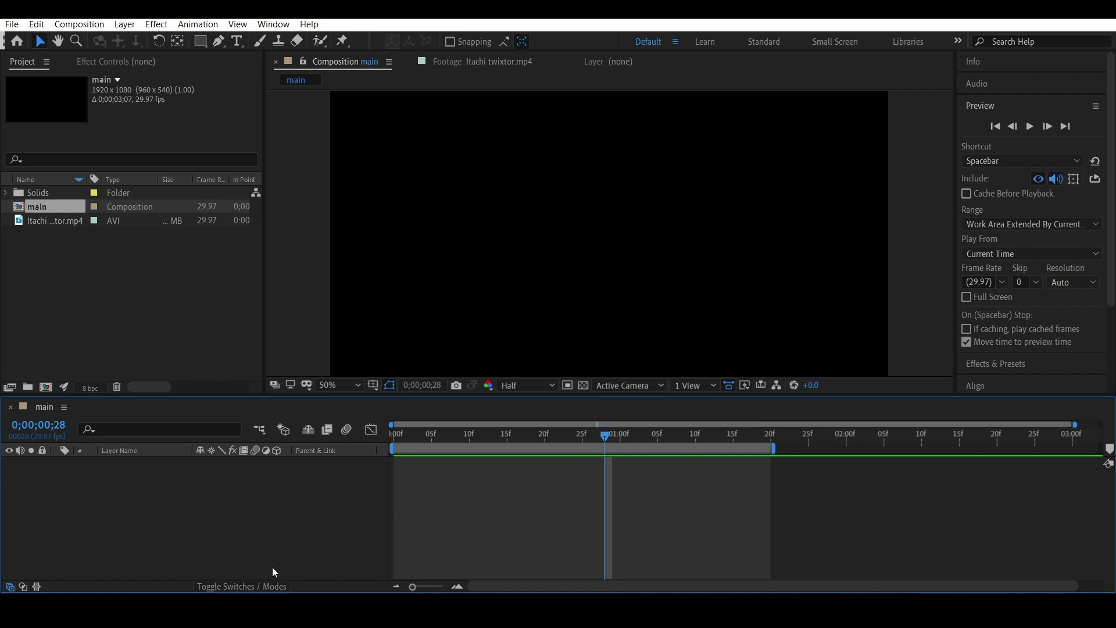
Step: Create a new black solid layer and apply Trapcode Form to it through FX Console
right_click(294, 523)
left_click(506, 377)
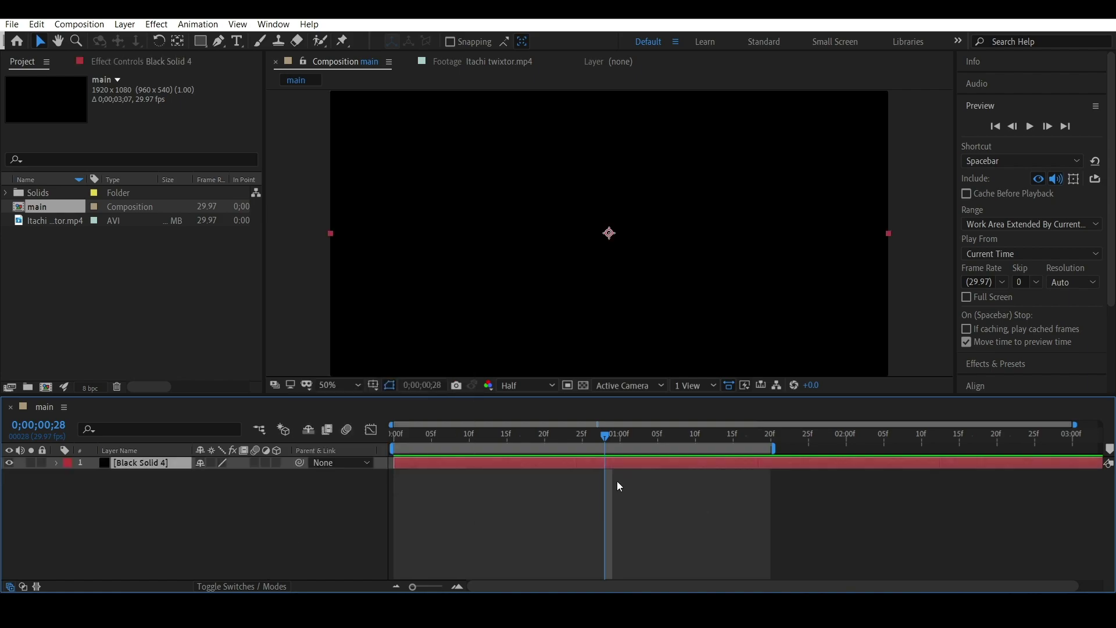
key("ctrl+space")
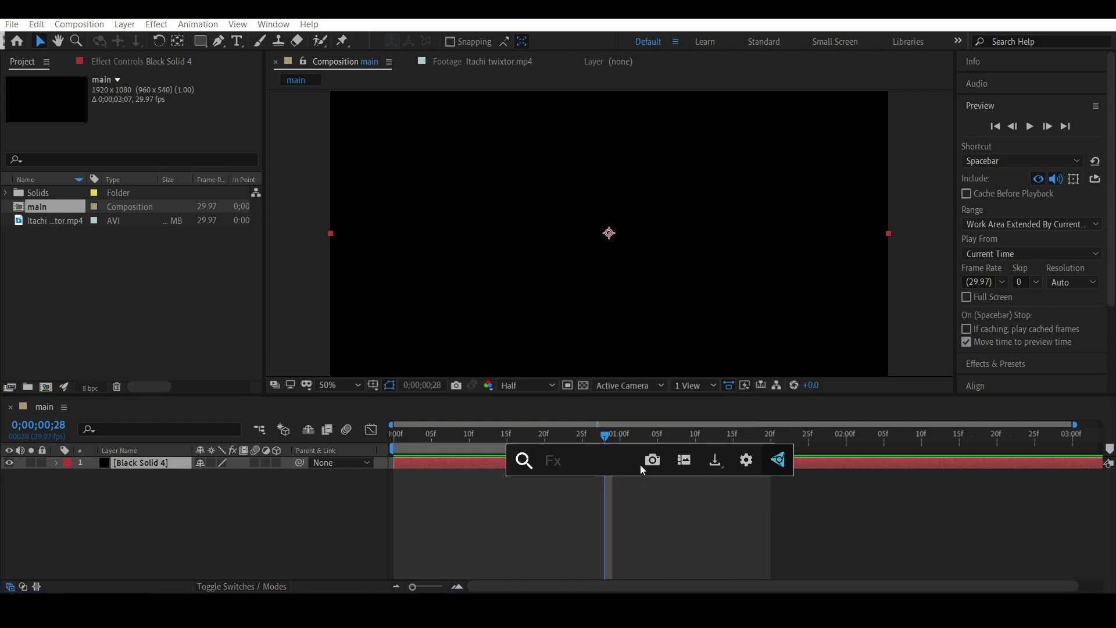
type("flo")
key("Return")
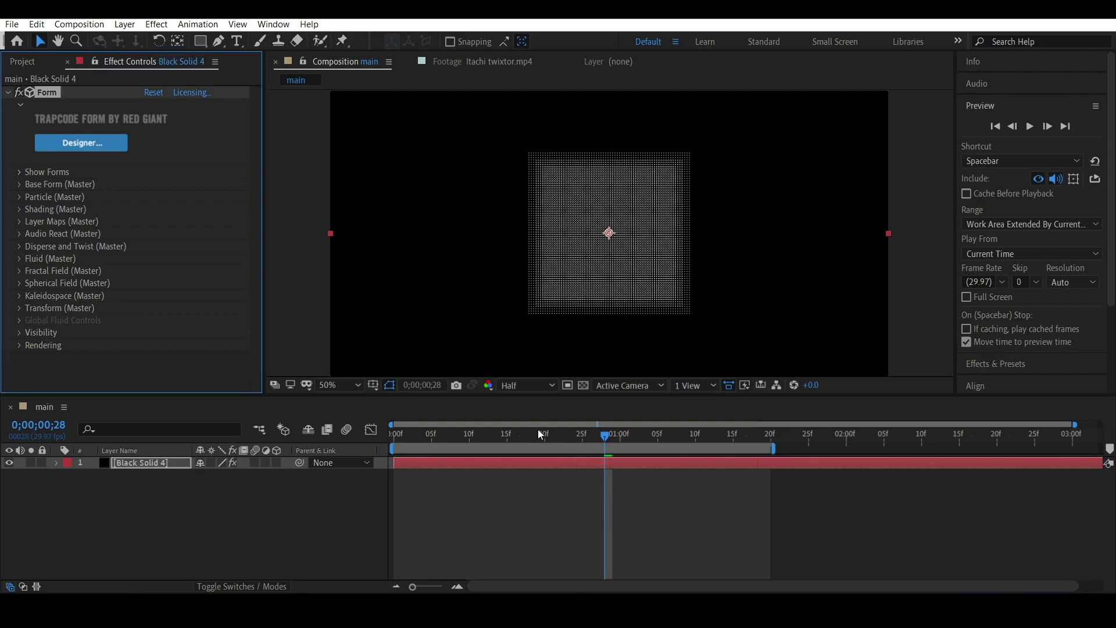
Step: Switch Form's Base Form to Sphere - Layered with individual X, Y, Z sizes
left_click(19, 185)
left_click(234, 196)
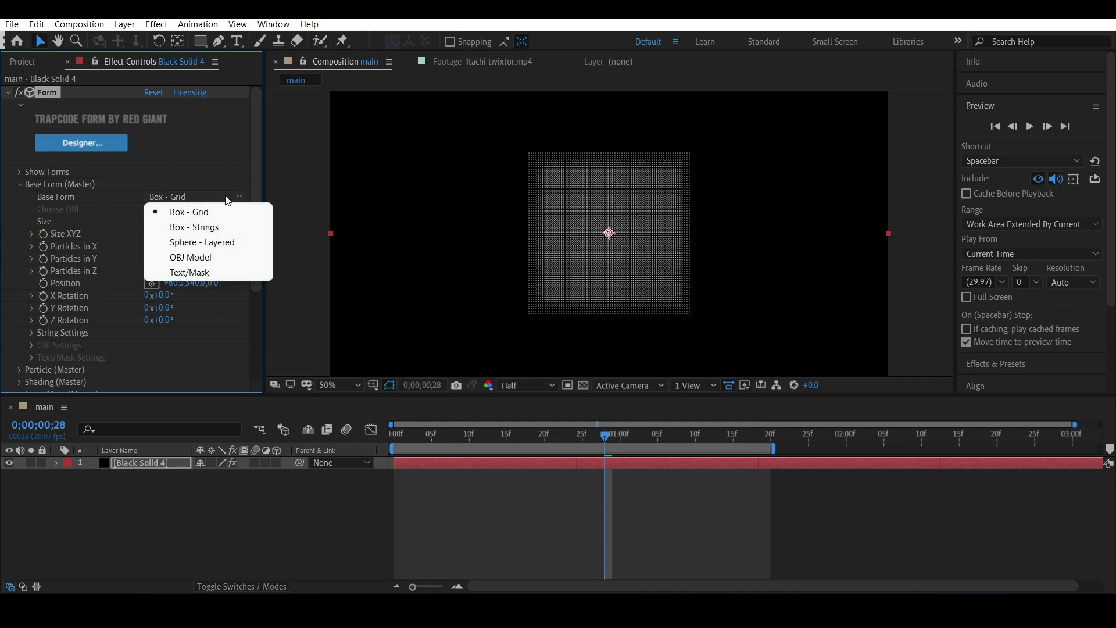
left_click(221, 243)
left_click(204, 225)
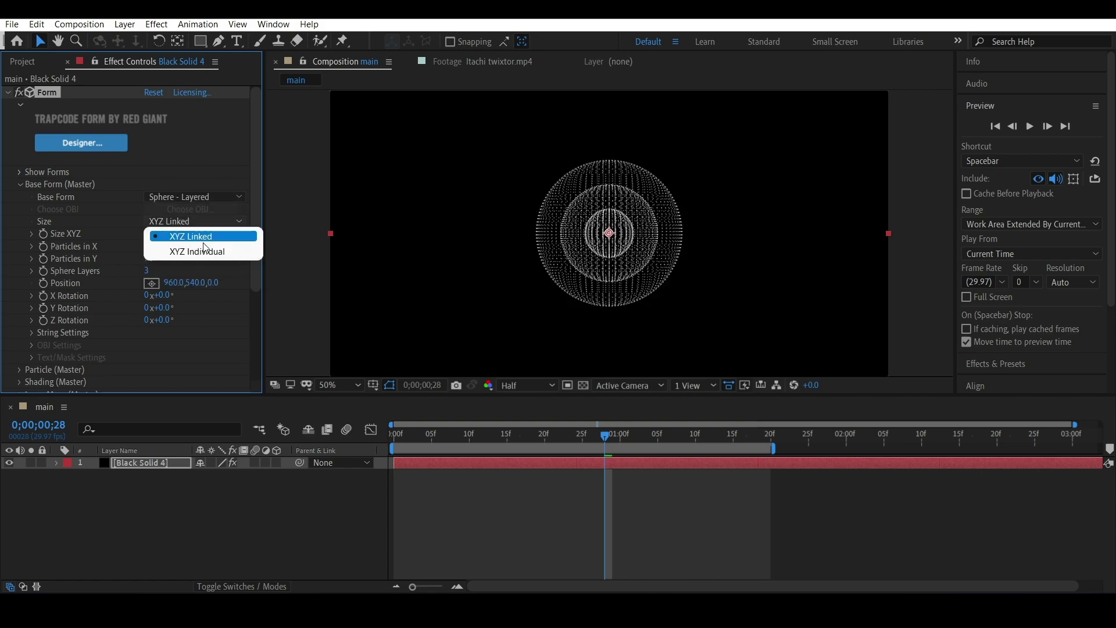
left_click(184, 249)
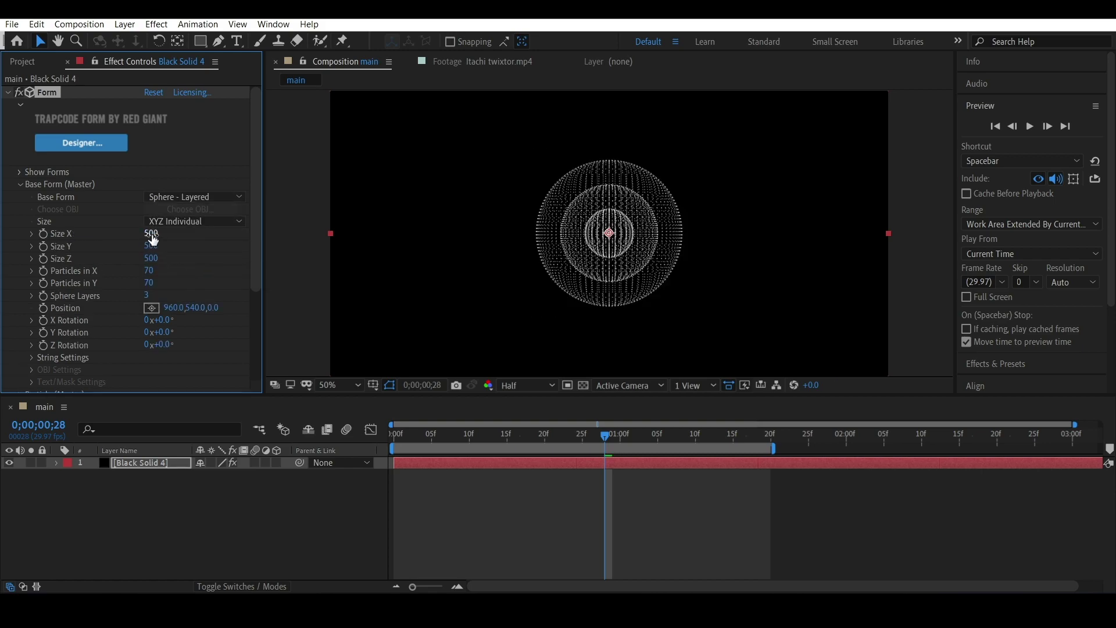
Step: Set Size X and Size Y to 300 and Size Z to 1
left_click(152, 235)
type("300")
key("Return")
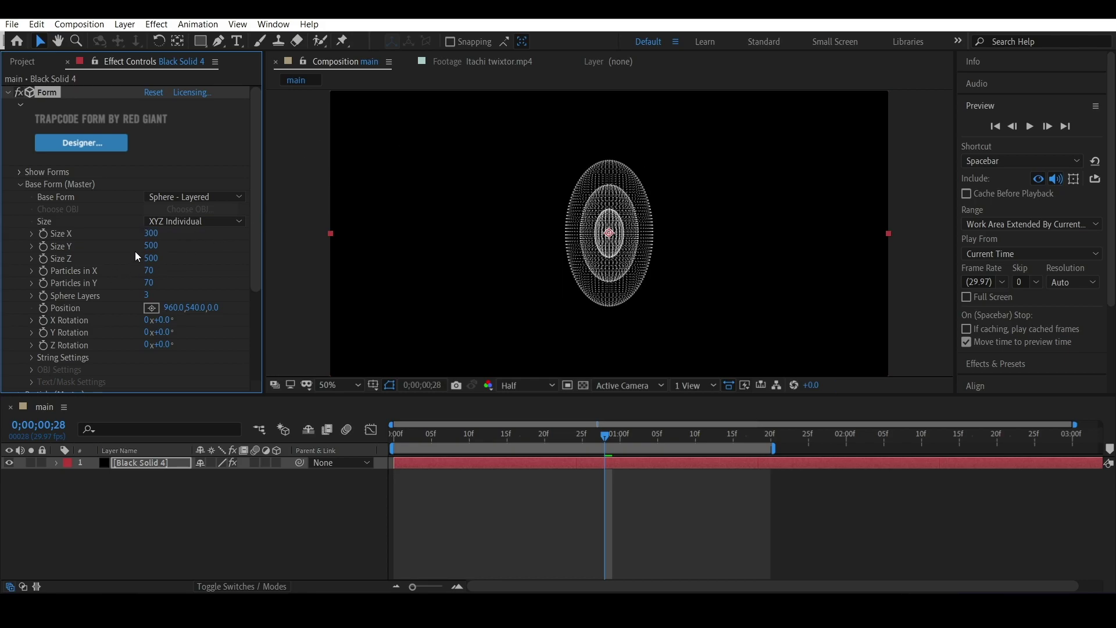
left_click(150, 245)
type("300")
left_click(150, 259)
type("1")
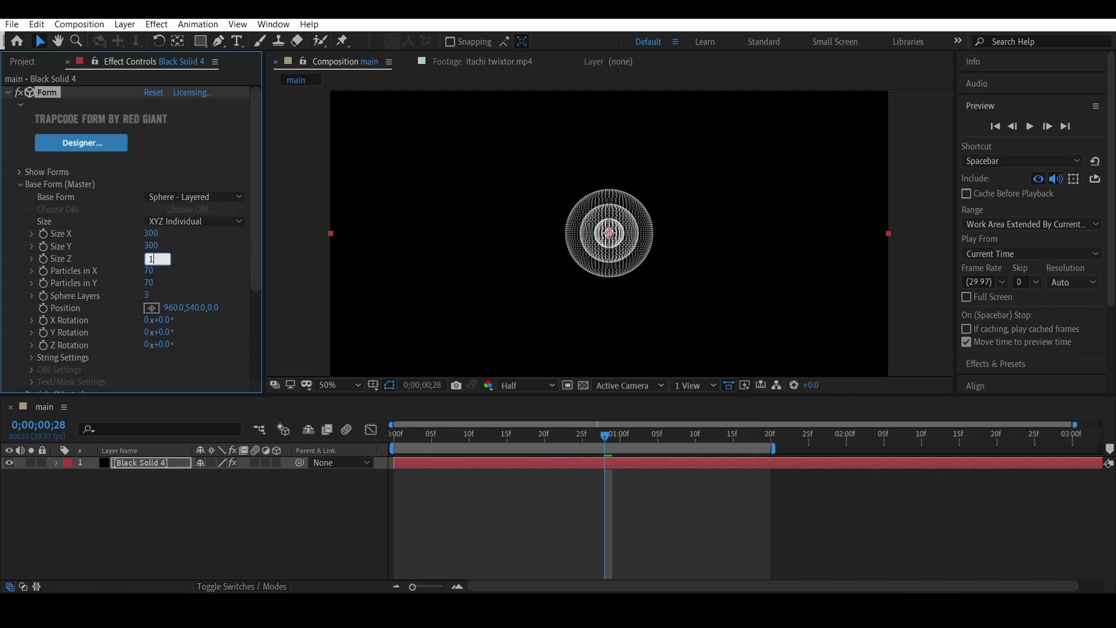
key("Return")
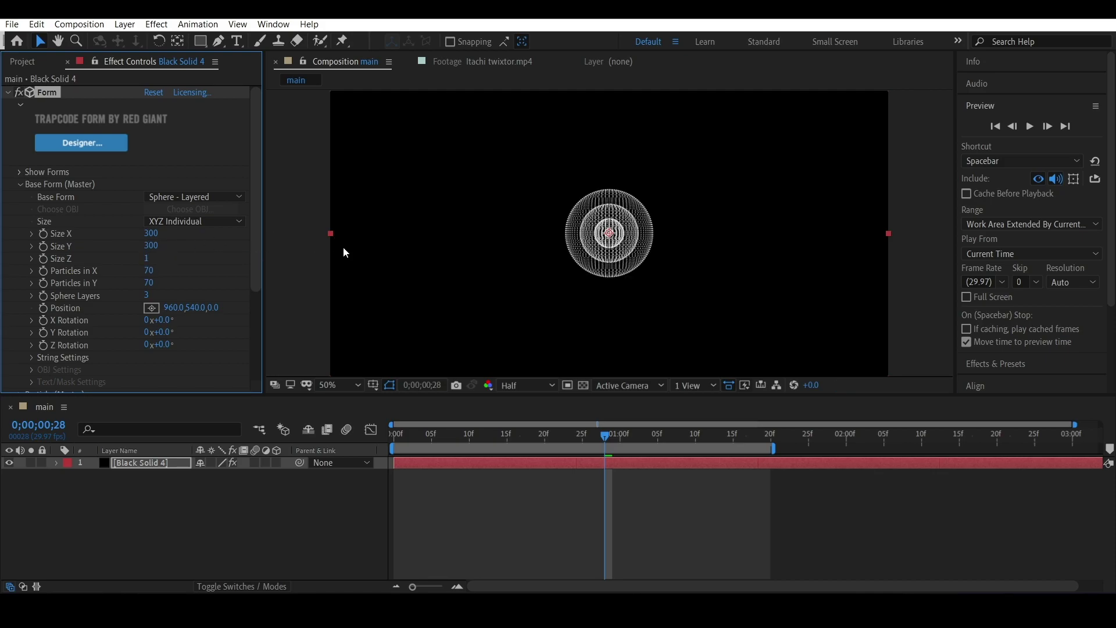
Step: Set Particles in X and Y to 100 and Sphere Layers to 2, and return to frame 0
left_click(149, 271)
type("100")
key("Return")
left_click(150, 283)
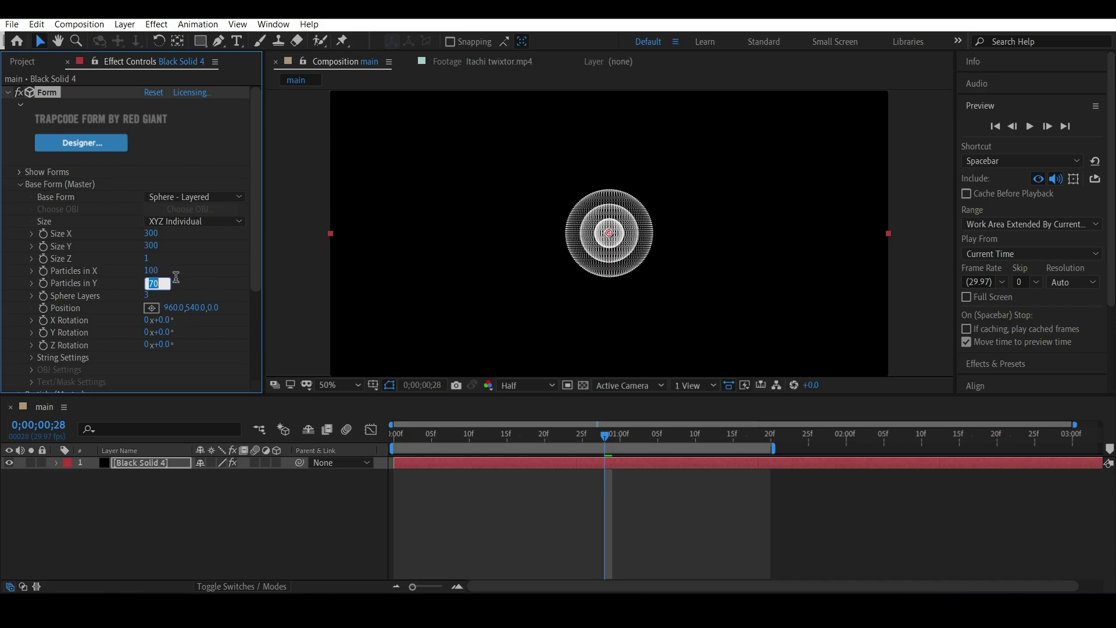
type("100")
key("Return")
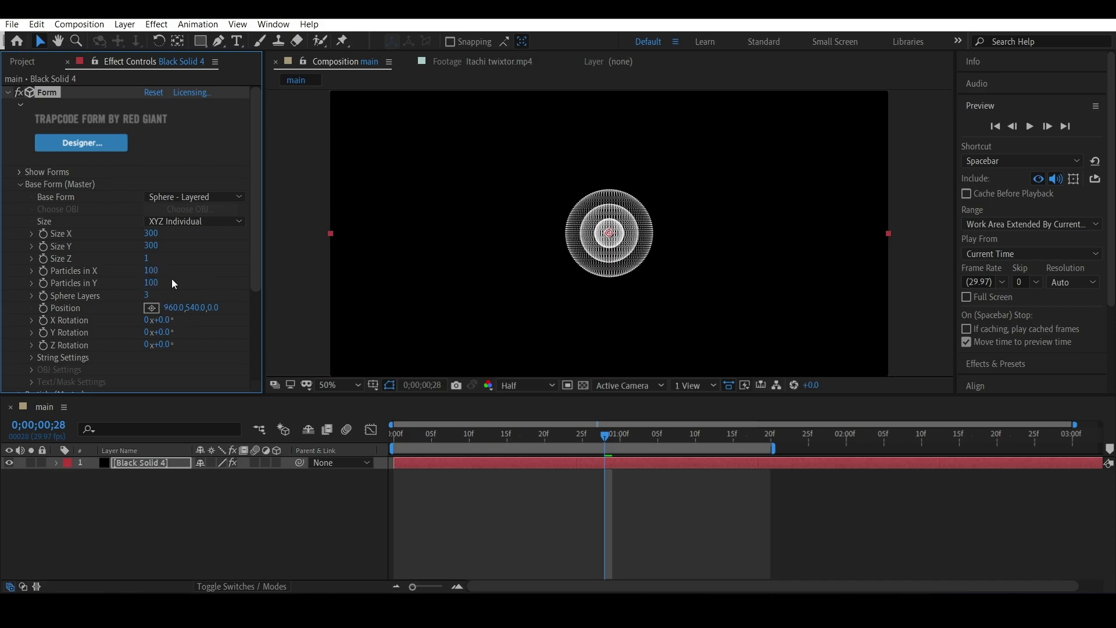
left_click(146, 294)
type("2")
key("Return")
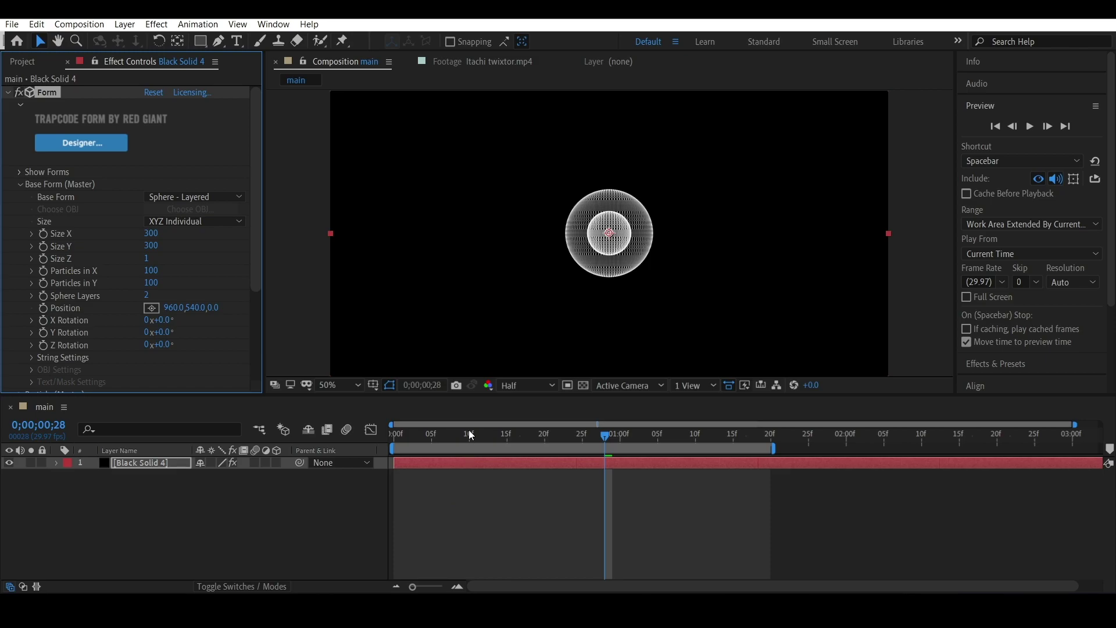
left_click_drag(471, 436, 304, 434)
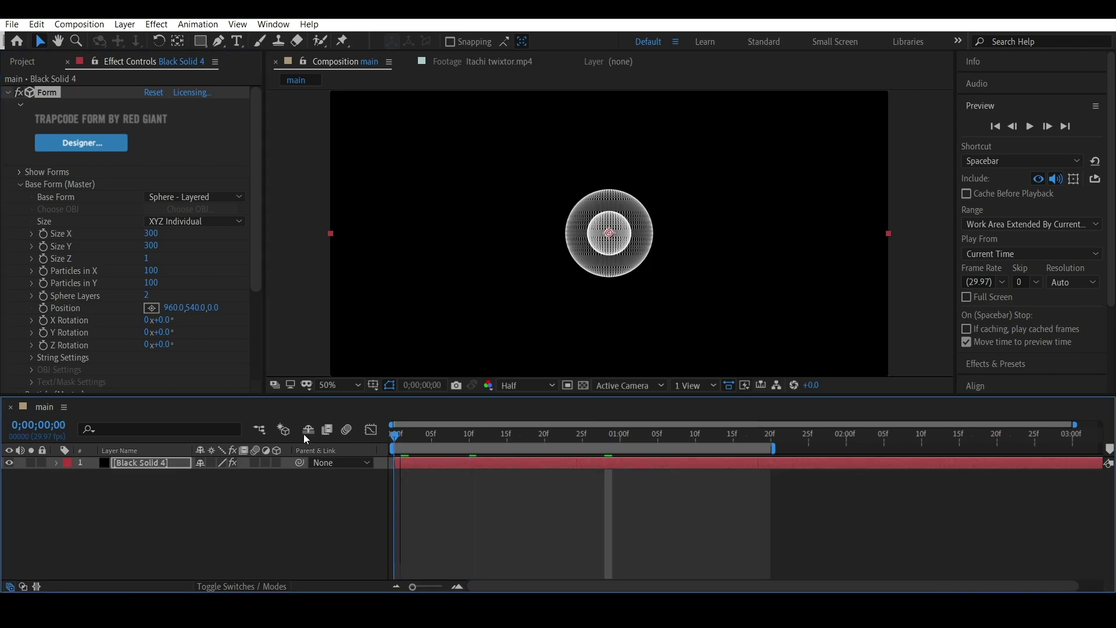
Step: Set Fractal Field (Master) Displace to 125 to warp the layered sphere
left_click(20, 185)
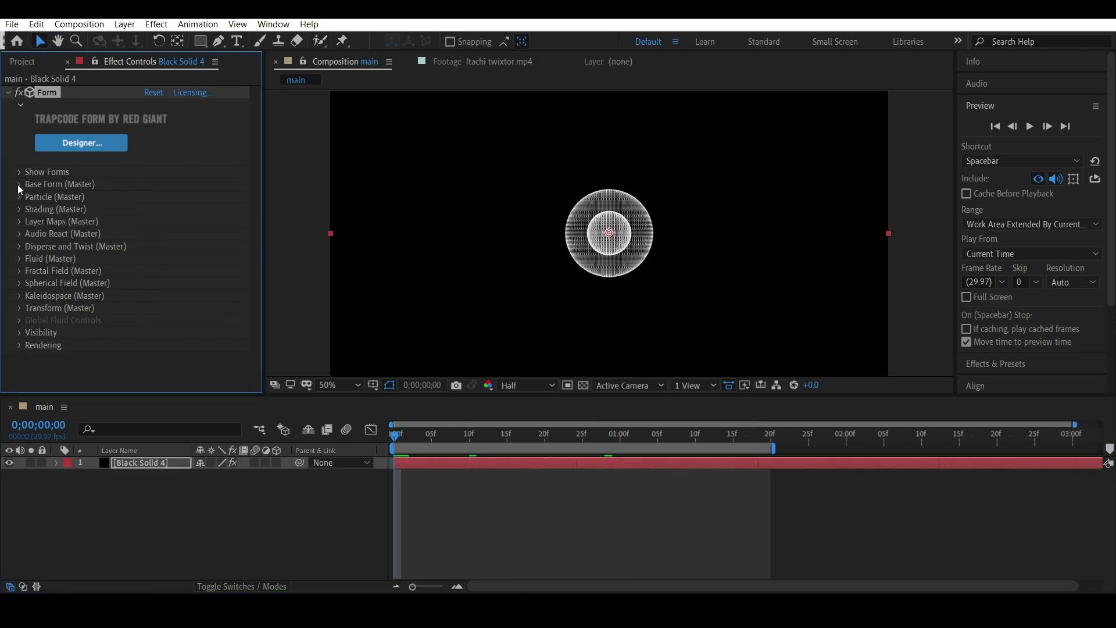
left_click(22, 272)
scroll(122, 161, "up", 1)
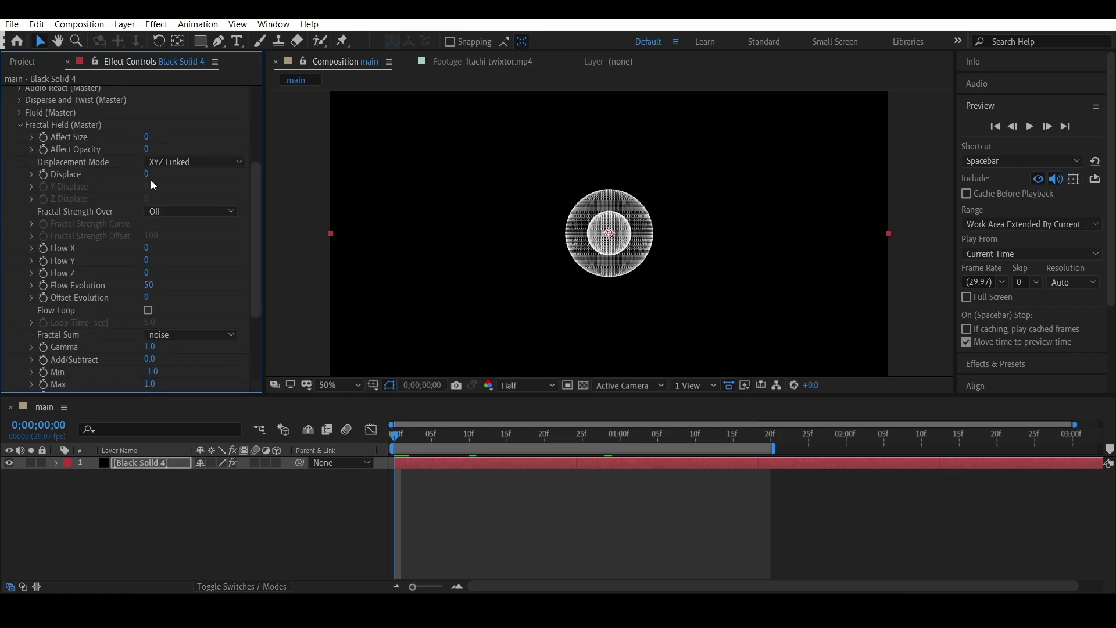
left_click(150, 176)
type("125")
key("Return")
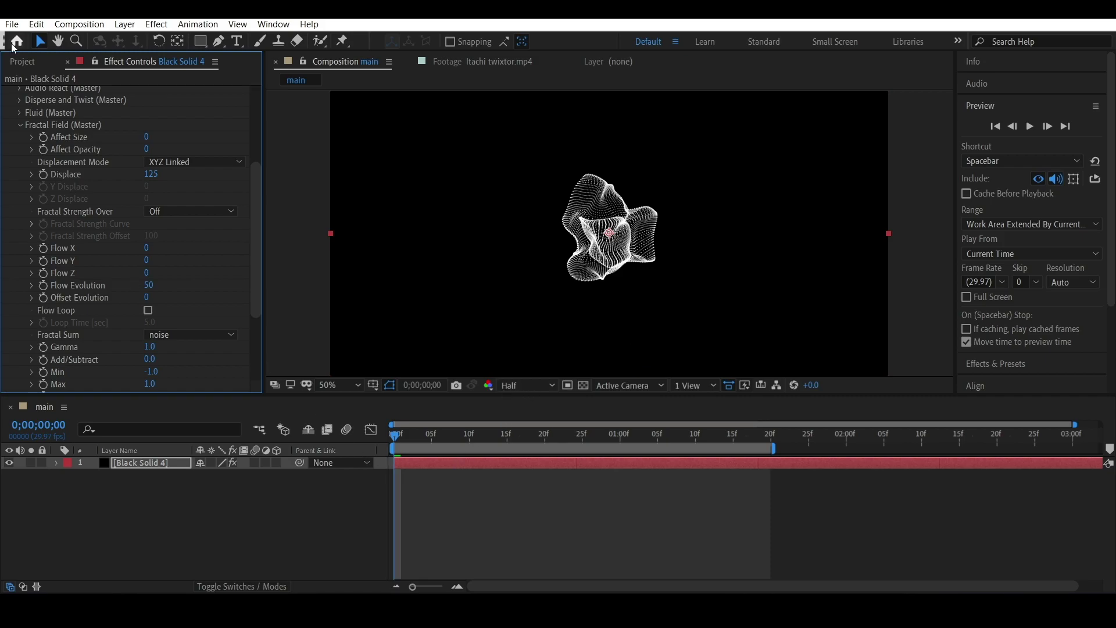
Step: Keyframe Size X and Size Y at 300 on frame 7, then move to 0;00;01;19
left_click(19, 126)
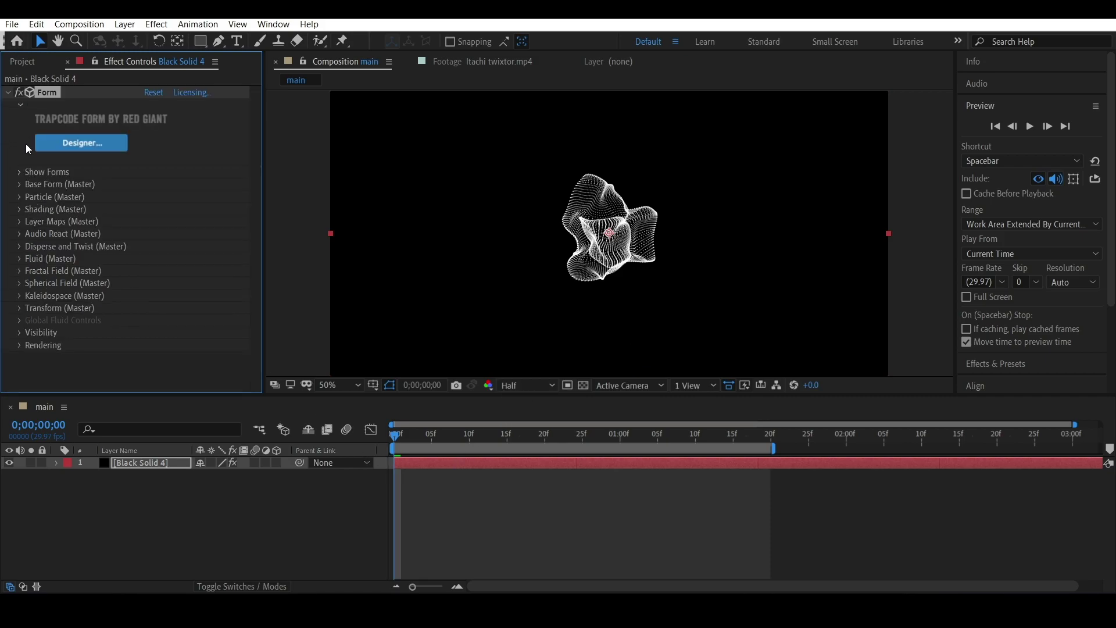
left_click(17, 186)
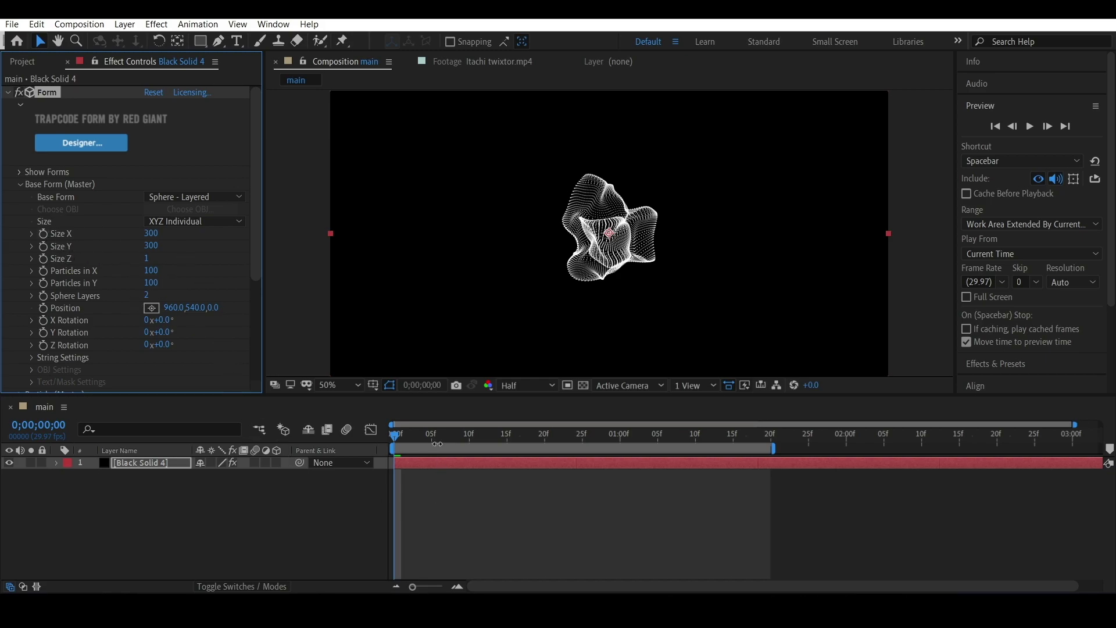
left_click_drag(438, 438, 446, 446)
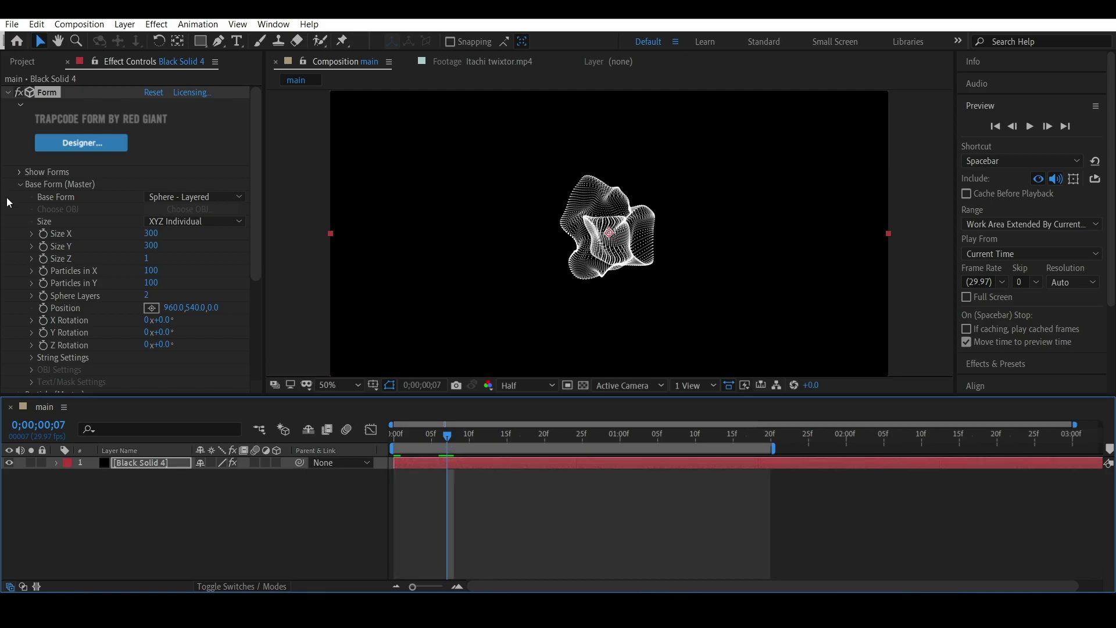
left_click(43, 234)
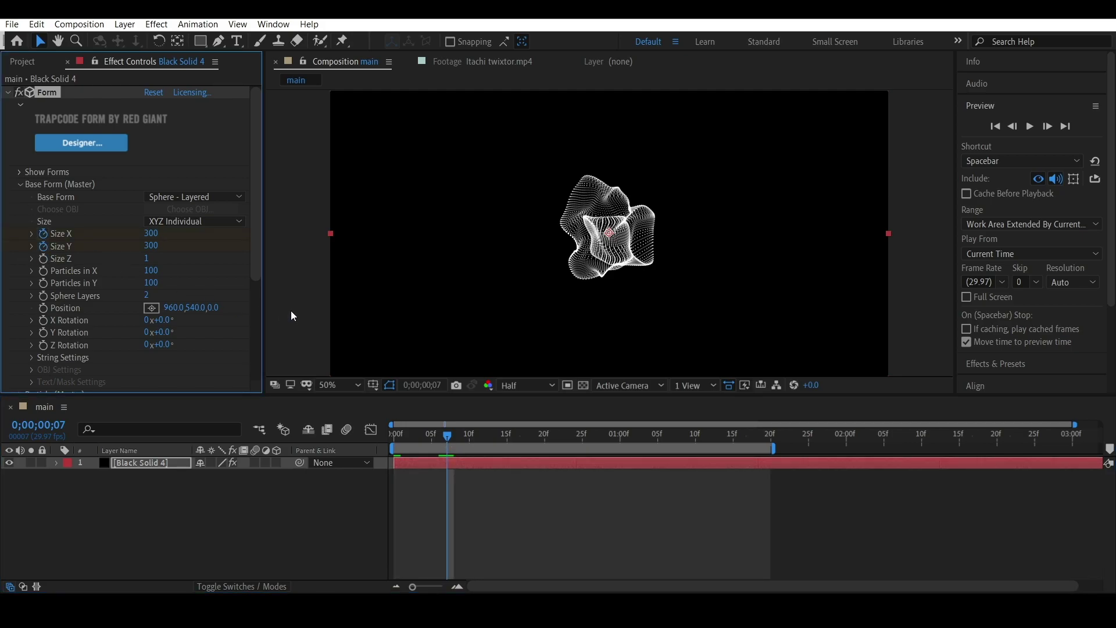
key("u")
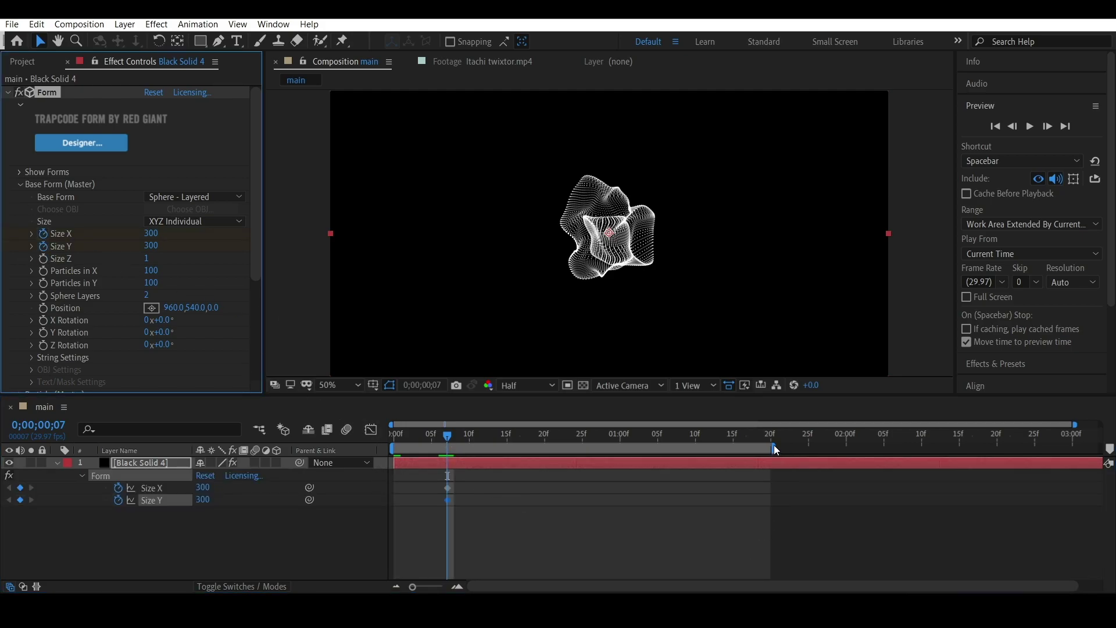
left_click(762, 433)
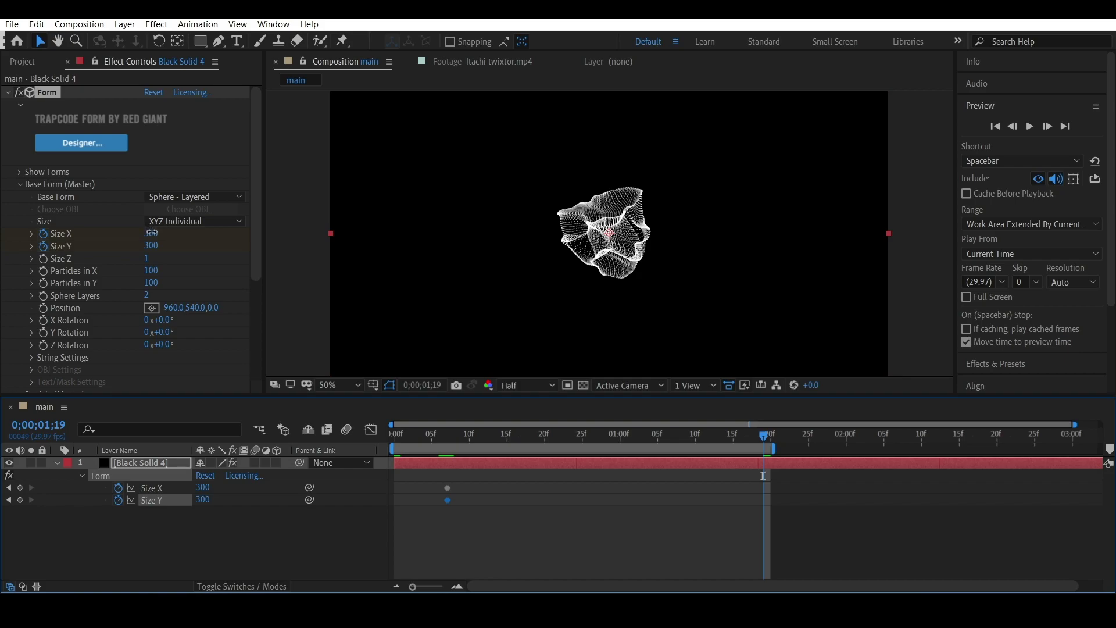
Step: Scrub Size X to 2060 at 0;00;01;19 and preview the expansion from the start
left_click_drag(150, 233, 307, 261)
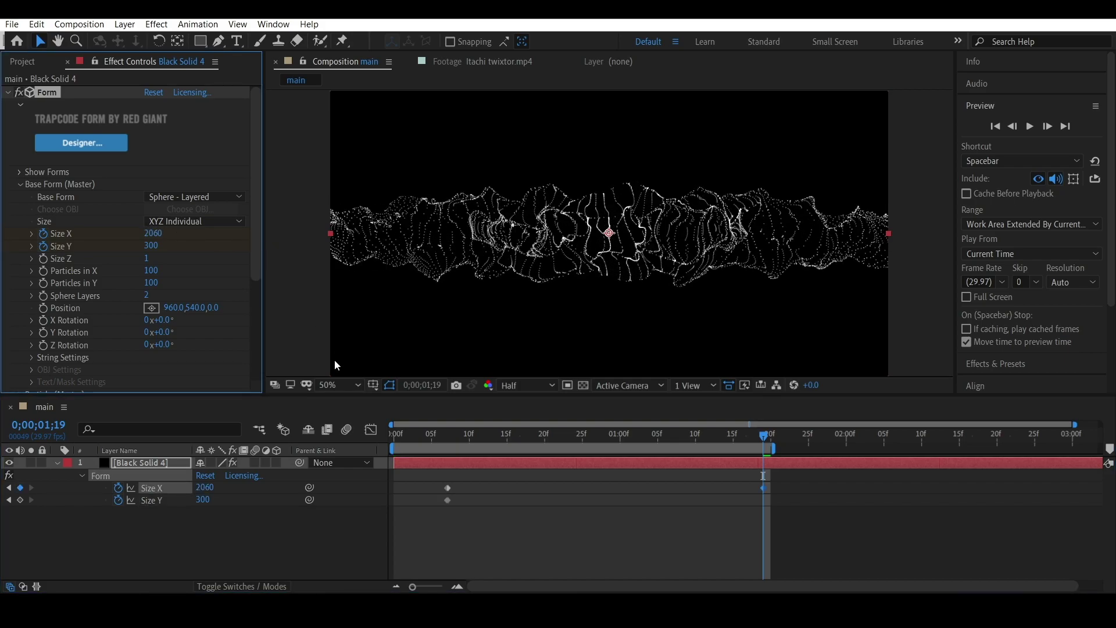
left_click_drag(443, 441, 331, 490)
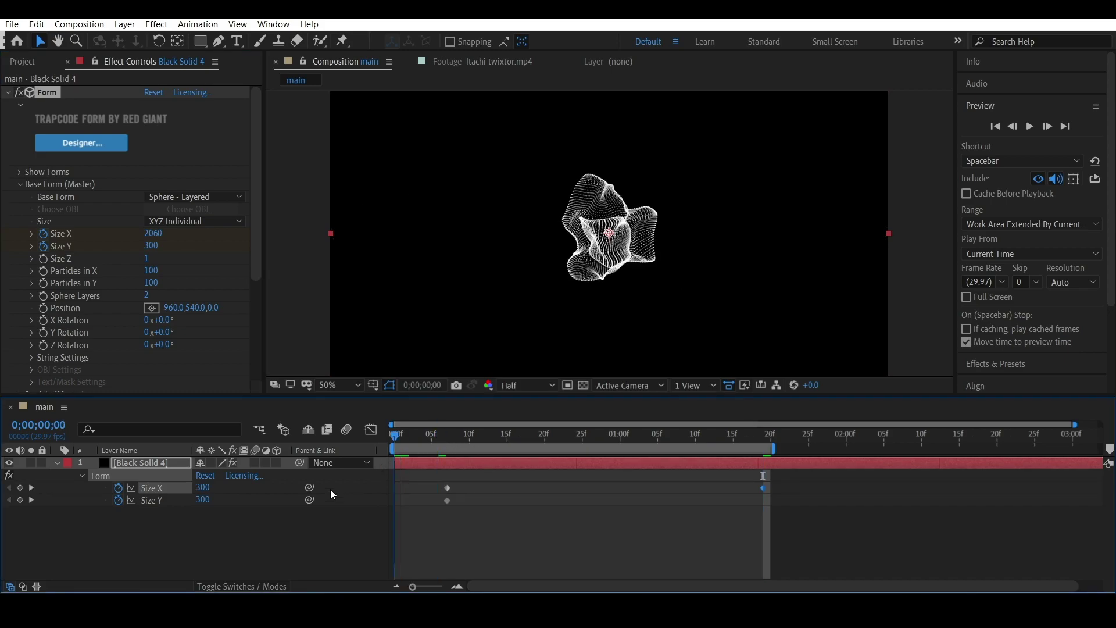
key("space")
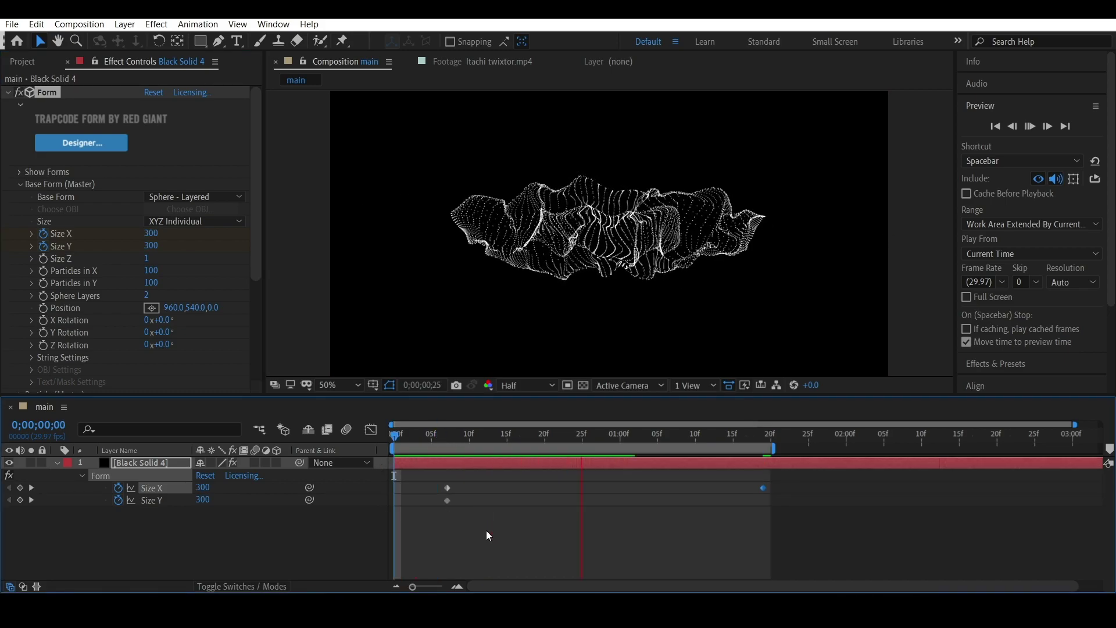
key("space")
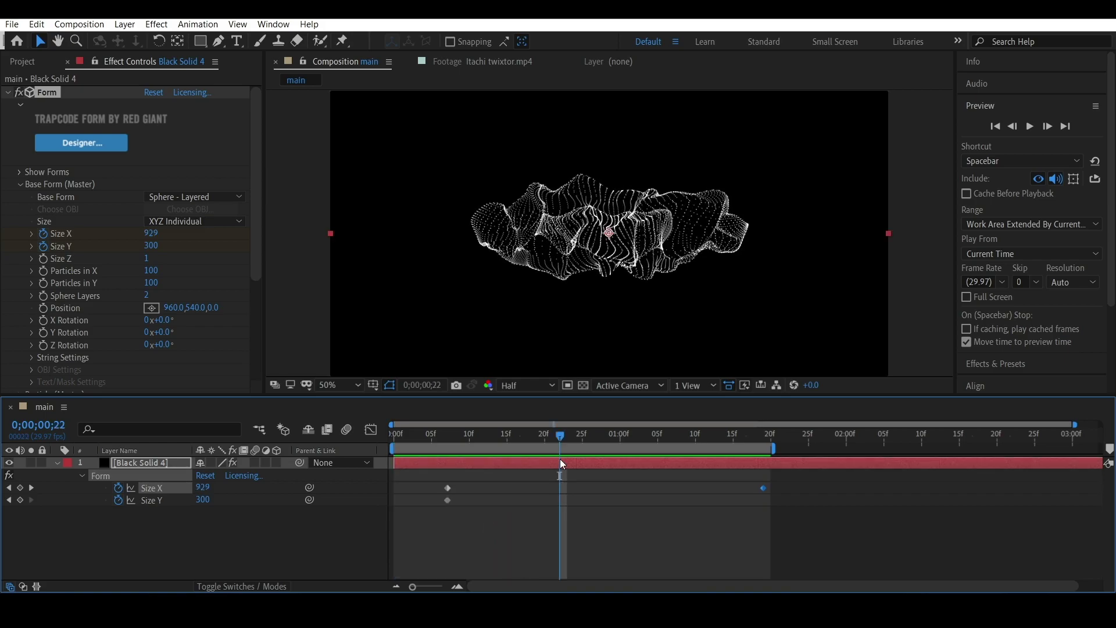
Step: At the 0;00;01;19 keyframe, raise Size Y to 1560
left_click(33, 487)
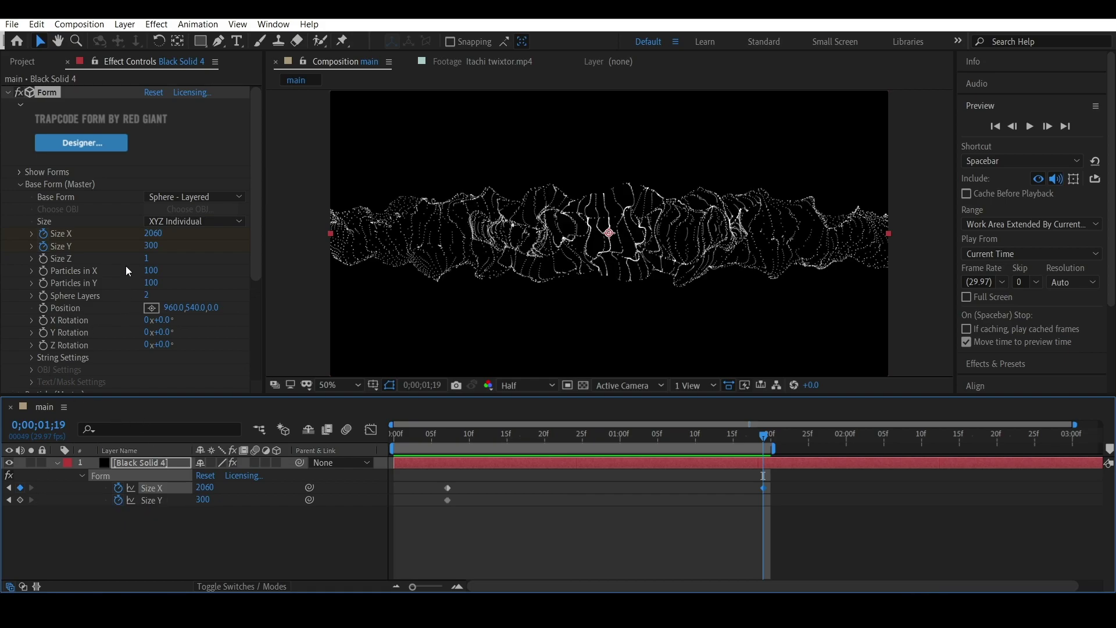
left_click_drag(153, 245, 336, 227)
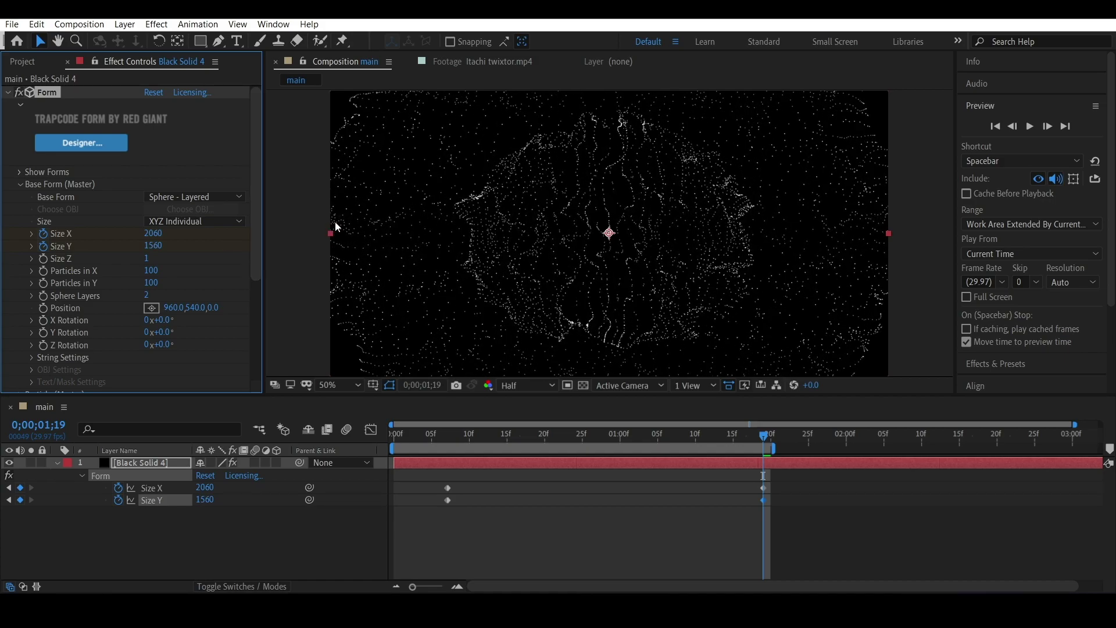
left_click_drag(153, 246, 181, 250)
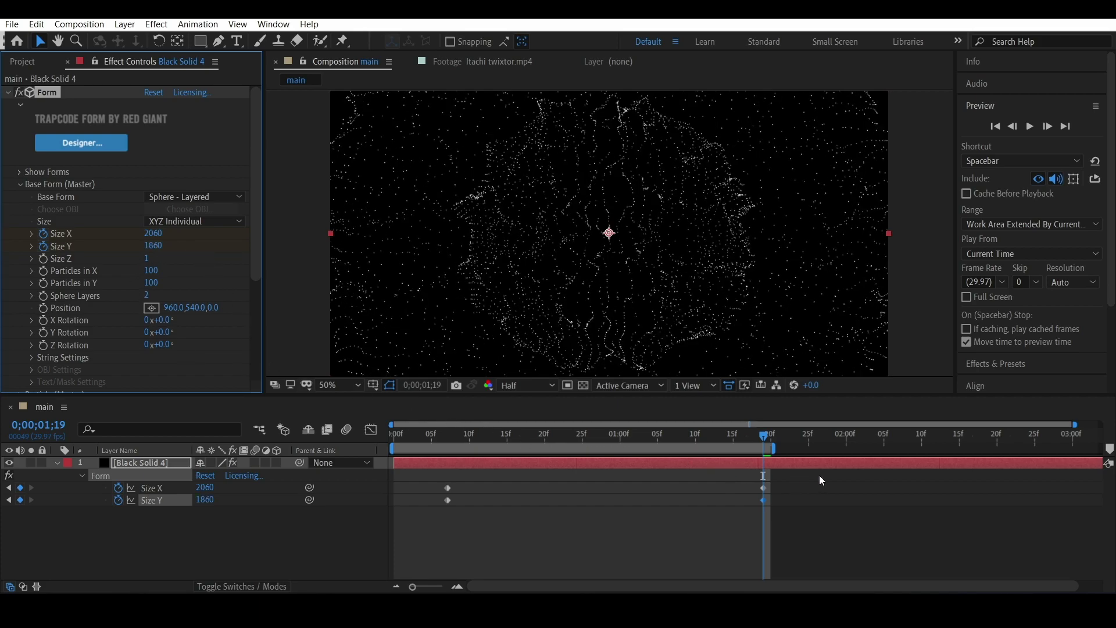
Step: Ease the end Size X/Y keyframes in the speed graph so growth starts fast and slows
left_click_drag(816, 475, 349, 516)
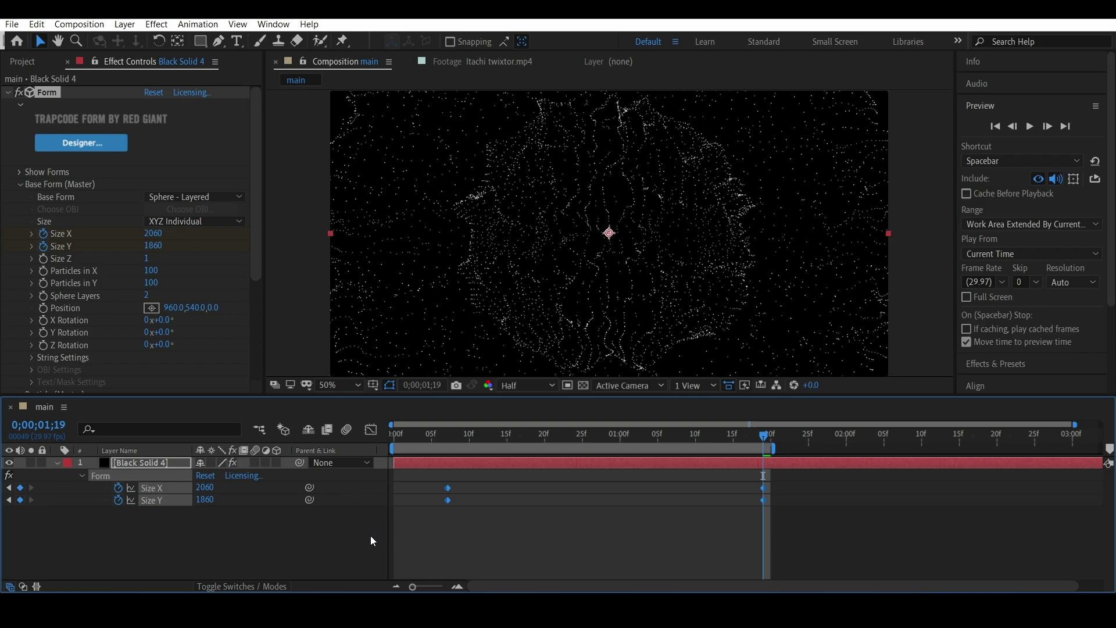
left_click(371, 430)
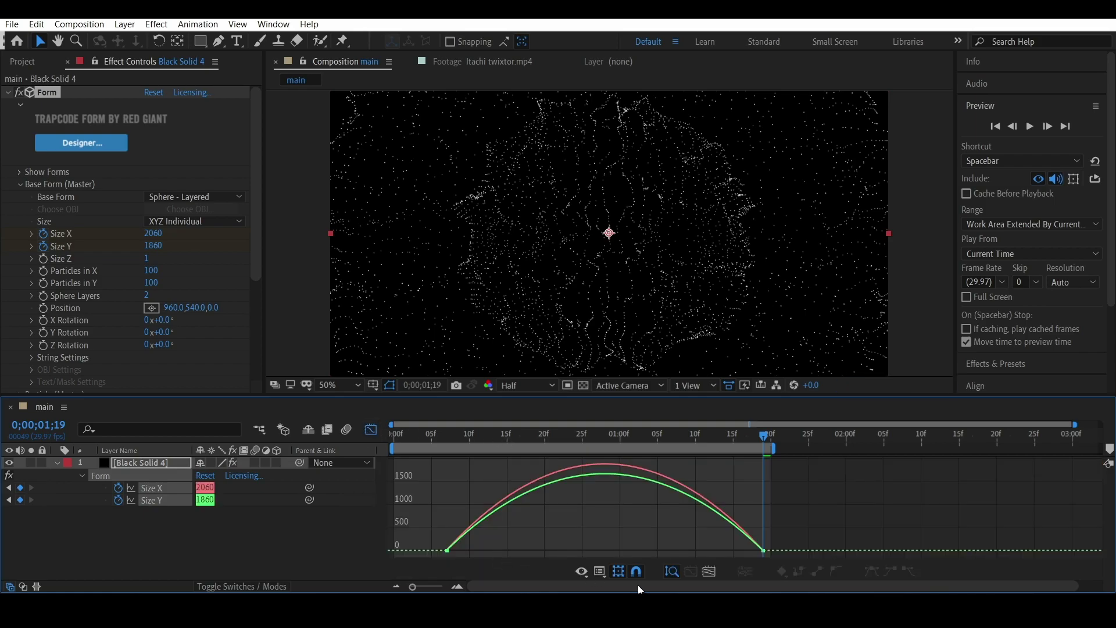
left_click(599, 572)
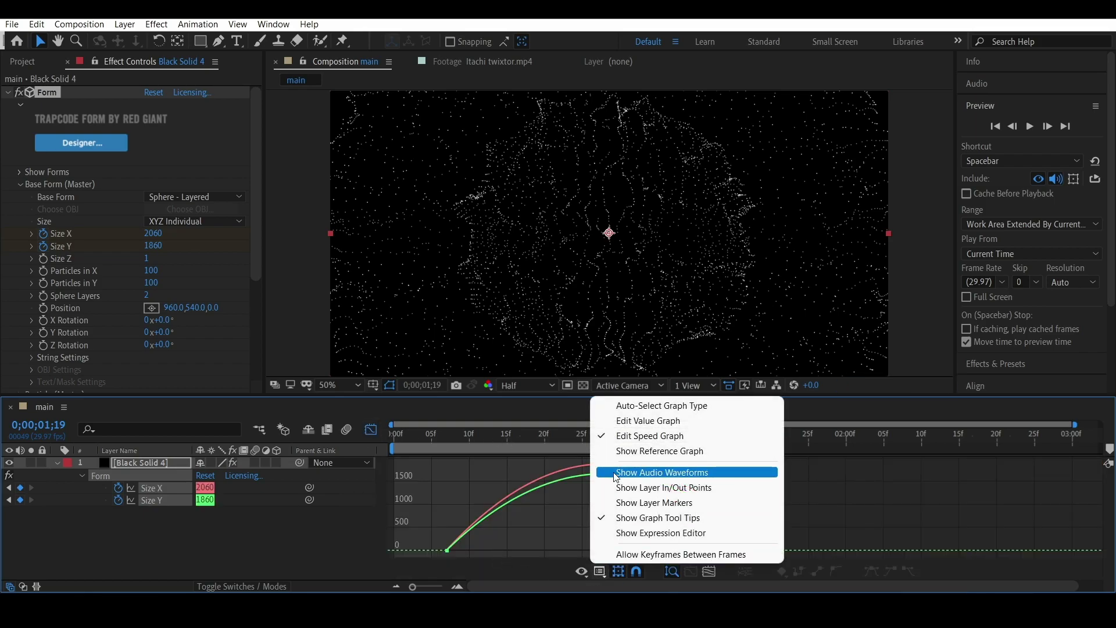
left_click(530, 564)
left_click_drag(815, 549, 561, 540)
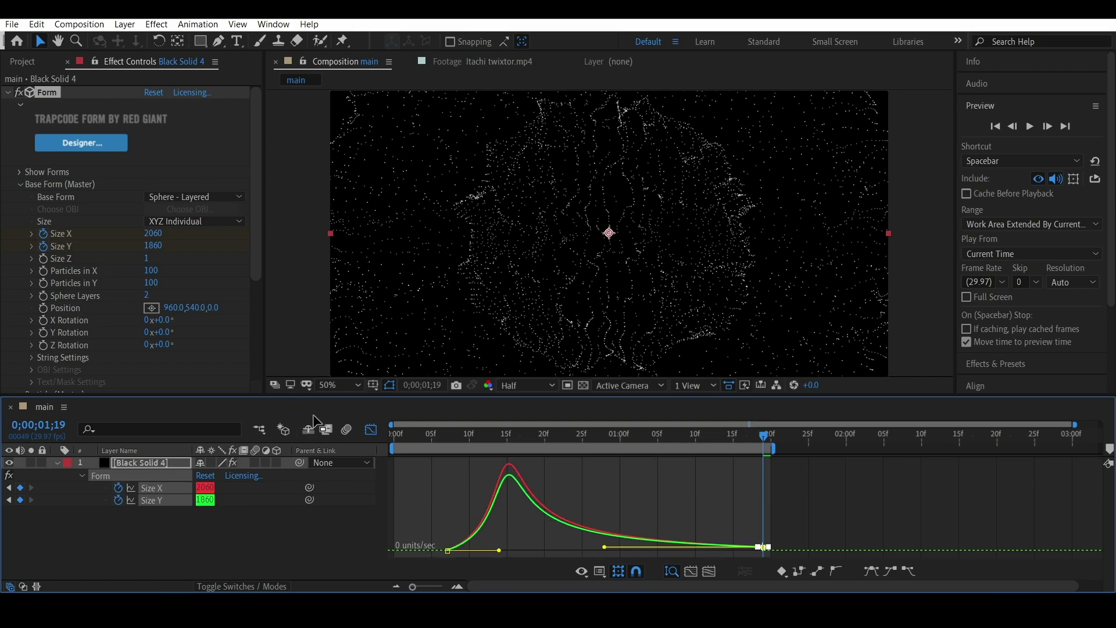
left_click(371, 429)
Step: Hide the keyframed rows, replay the sphere's growth from frame 0, and bring up FX Console
key("u")
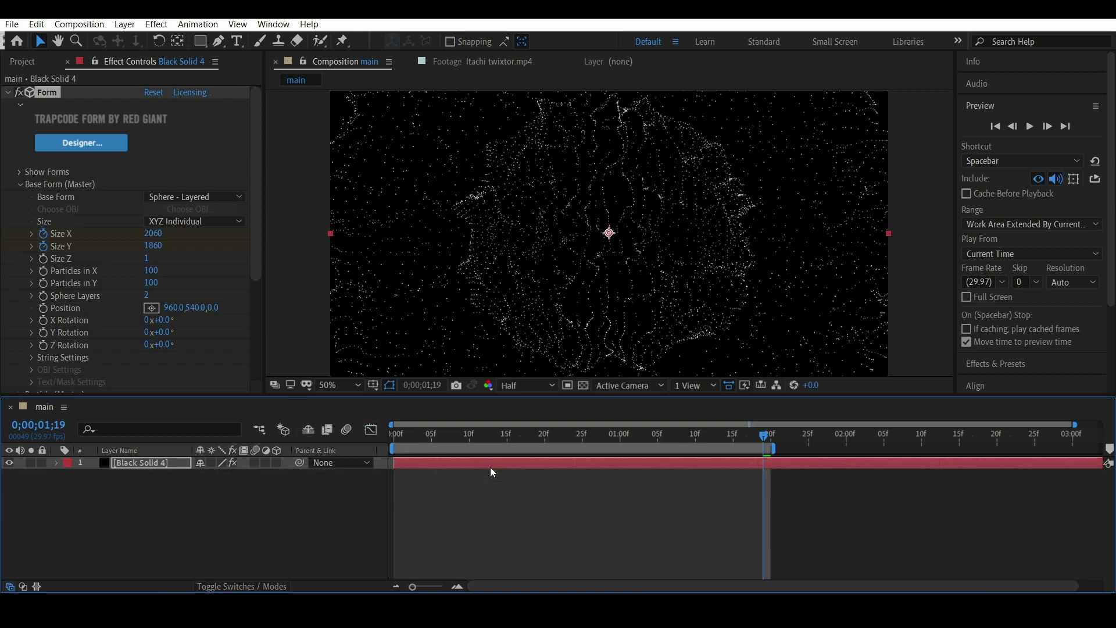
left_click_drag(478, 440, 320, 461)
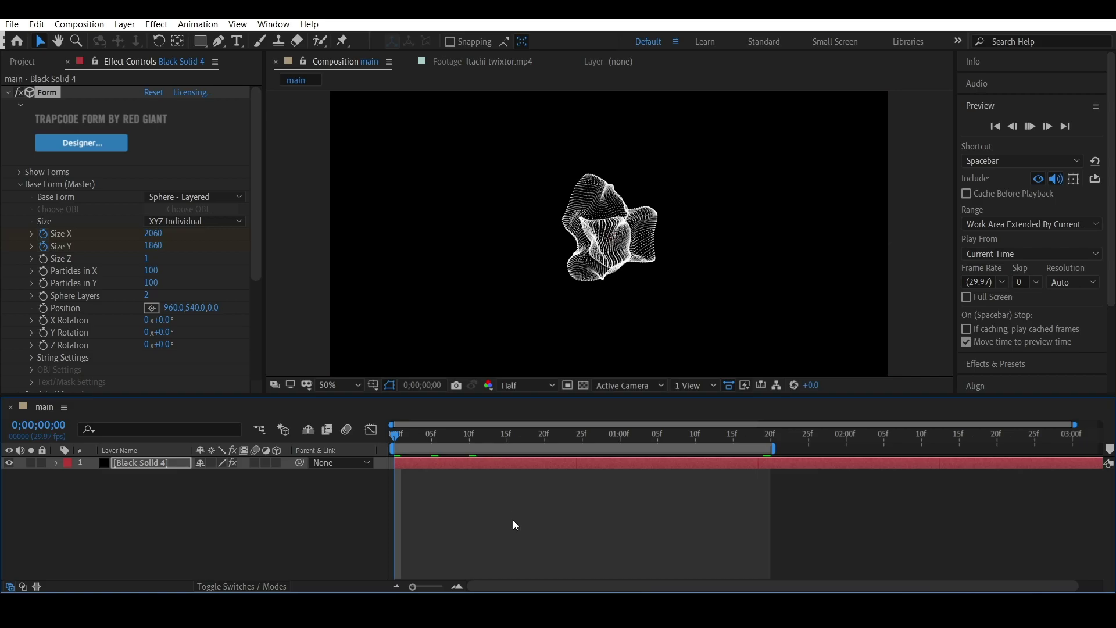
key("space")
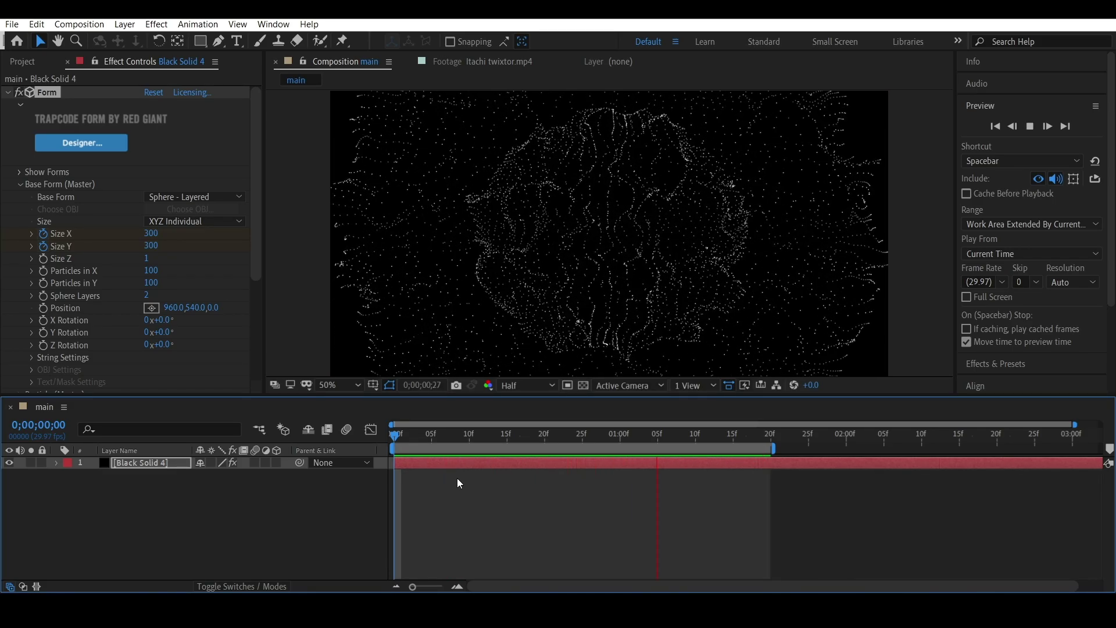
key("space")
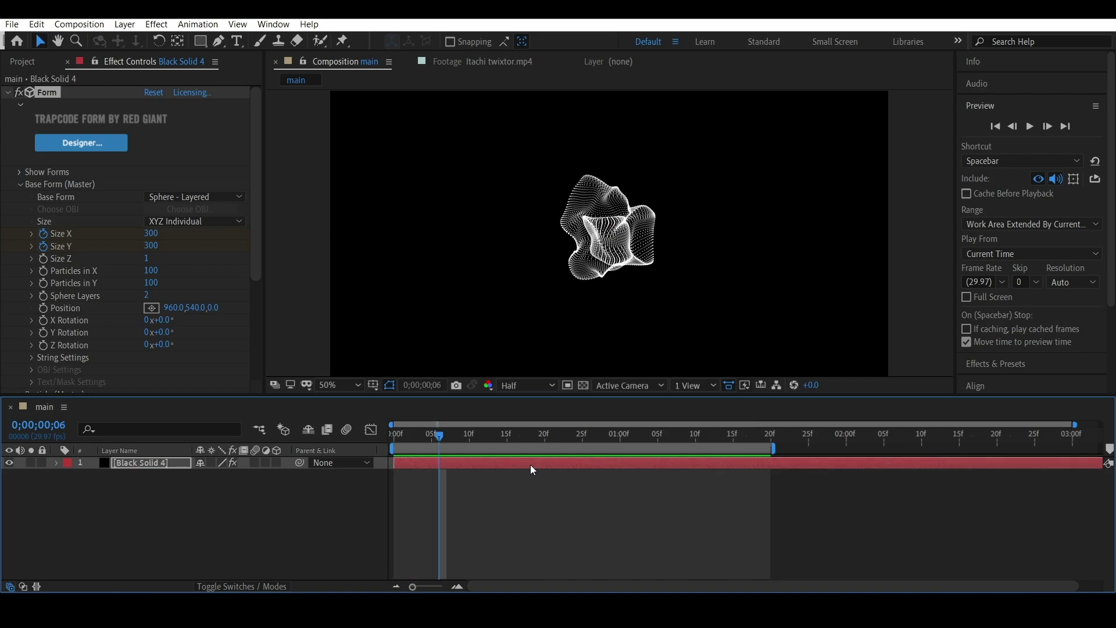
key("ctrl+space")
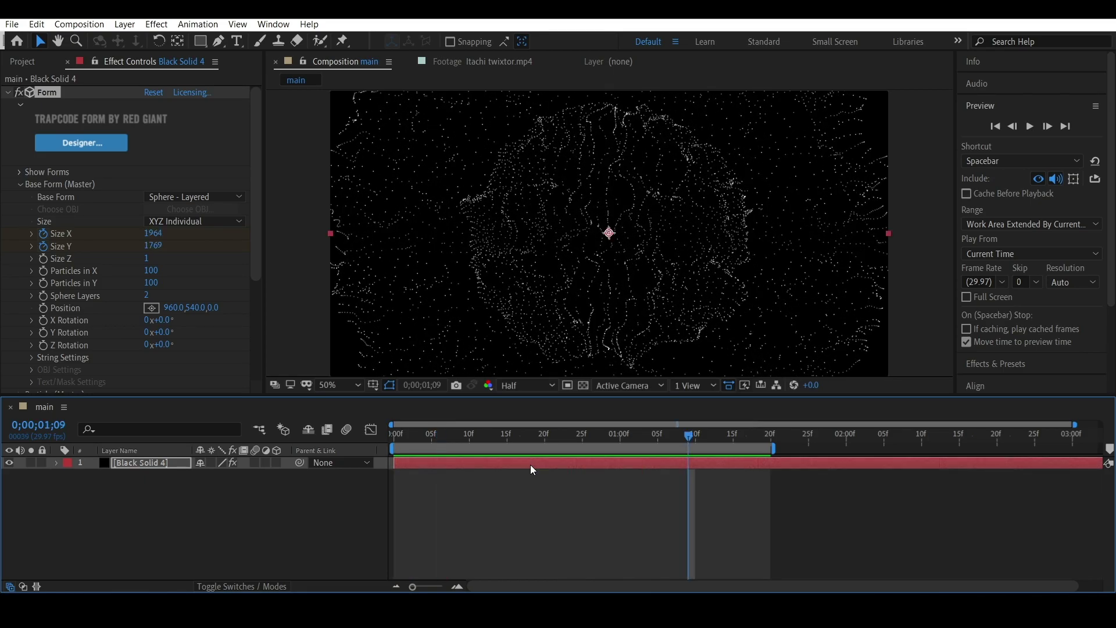
Step: Search 'tint' and apply S_Tint to the Form layer
type("to")
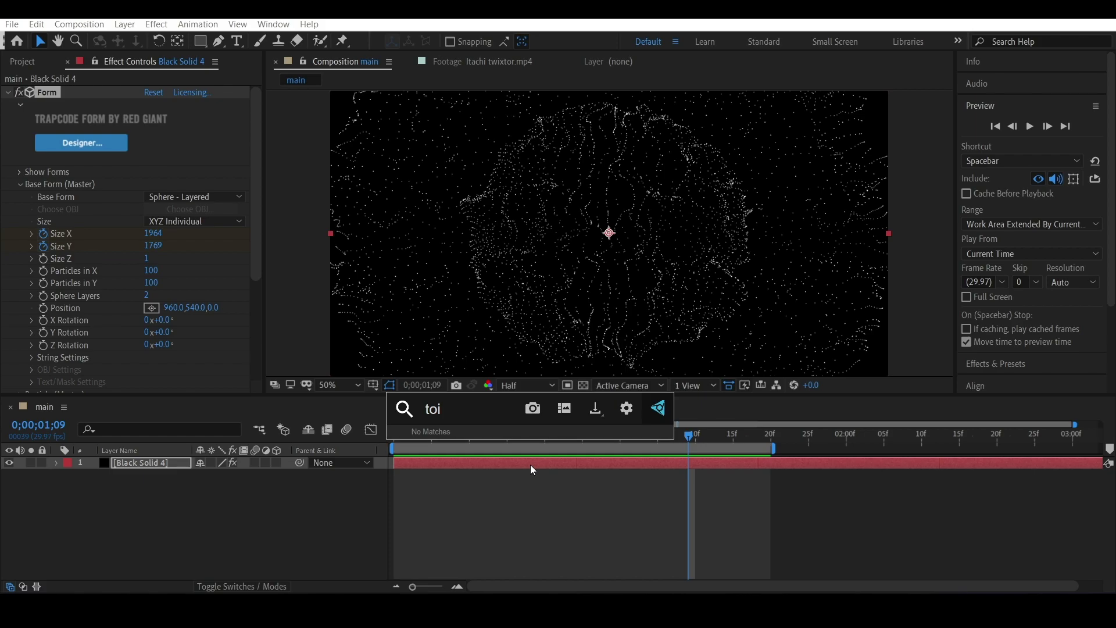
key("BackSpace")
type("int")
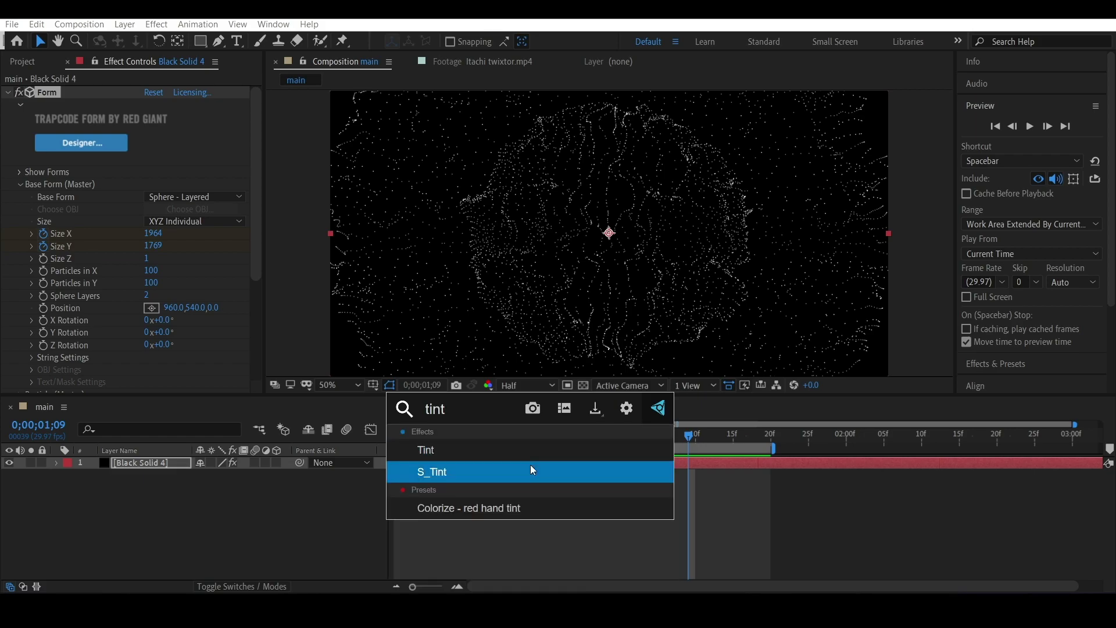
key("Return")
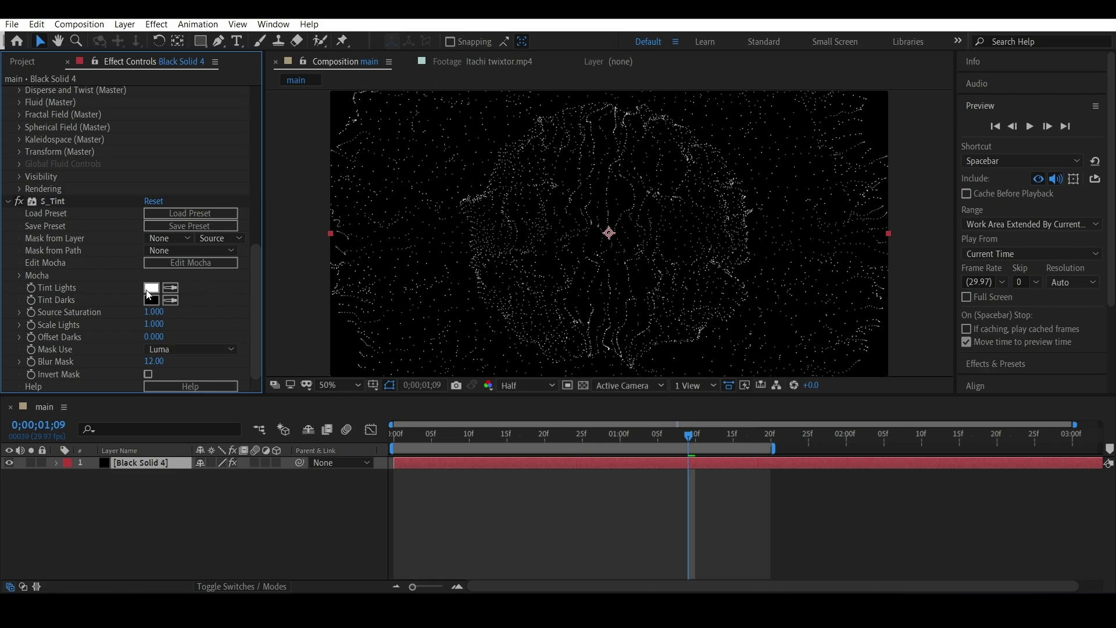
Step: Set S_Tint's Tint Lights colour to blue 0075CD
left_click(151, 288)
left_click(803, 468)
left_click(879, 396)
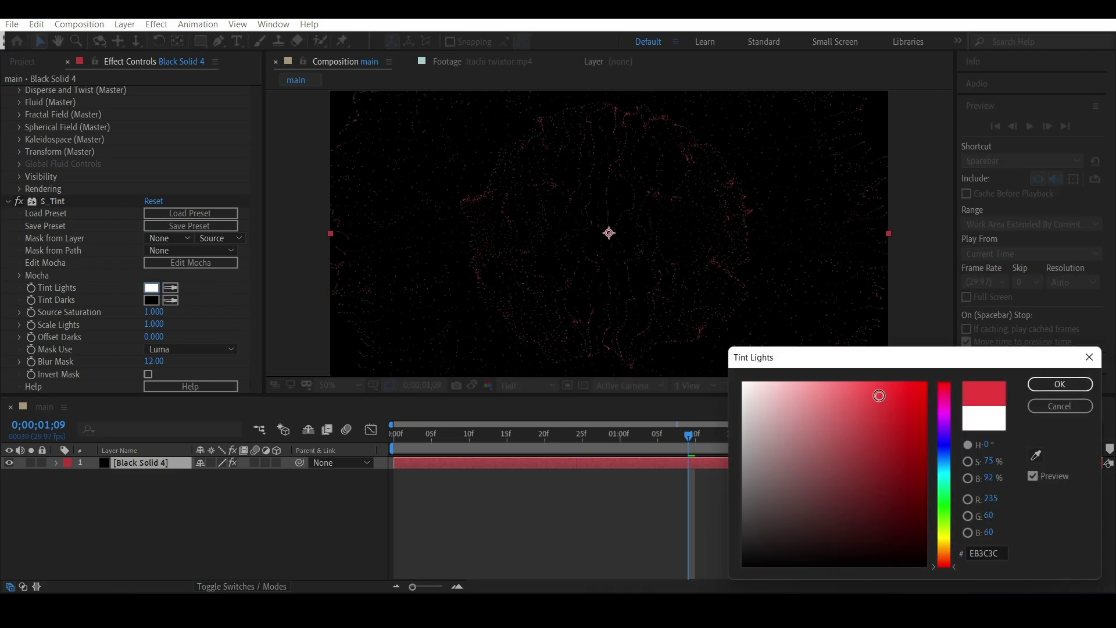
left_click(879, 396)
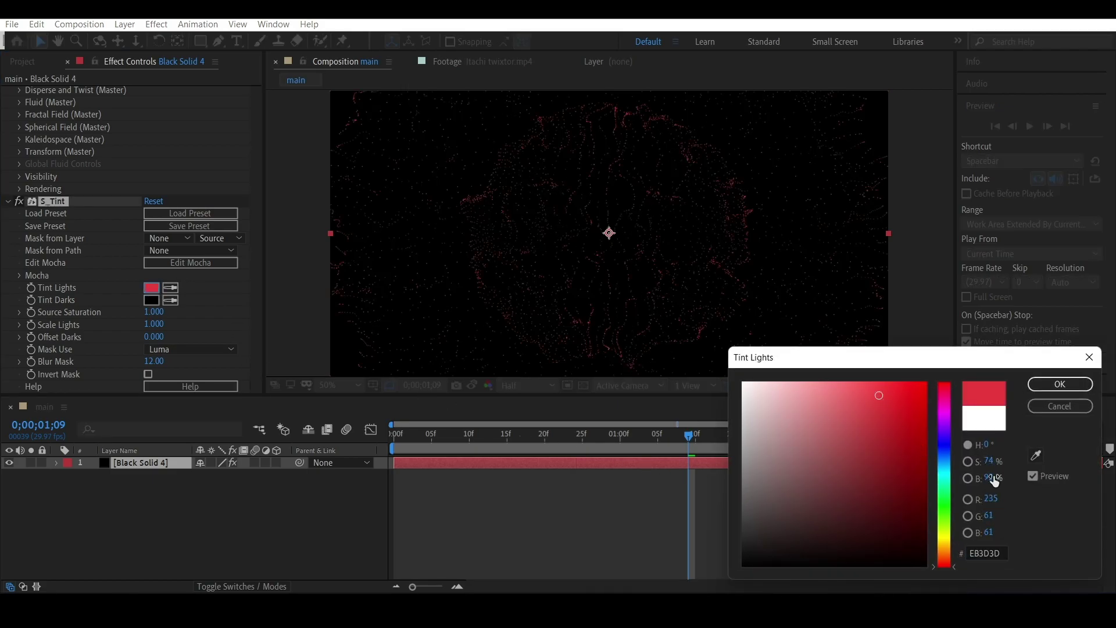
left_click(947, 466)
left_click(926, 417)
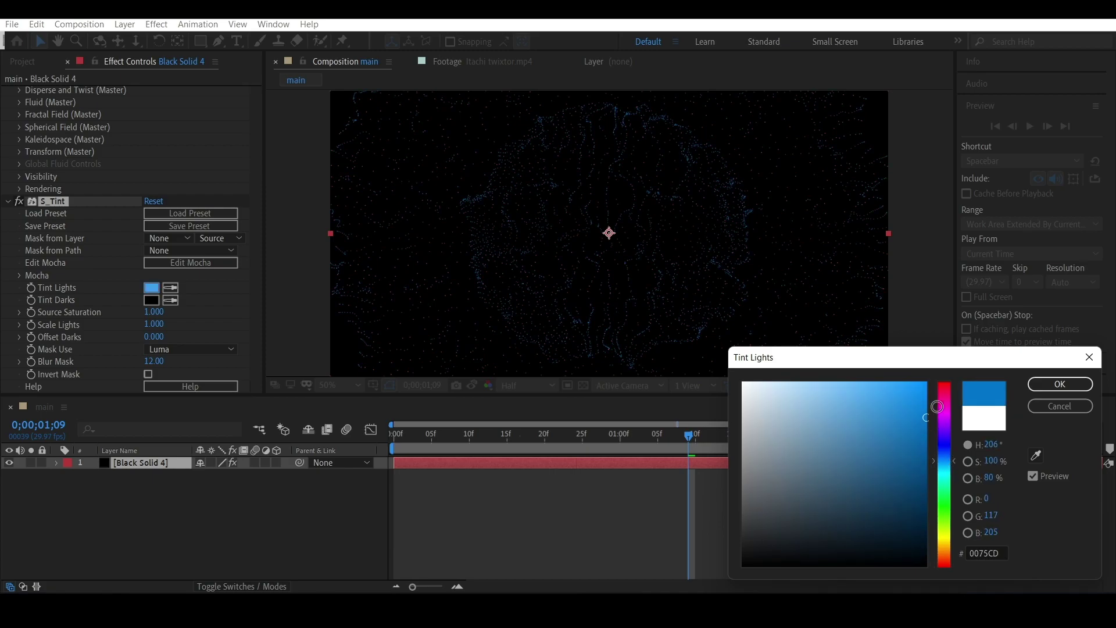
left_click(1060, 384)
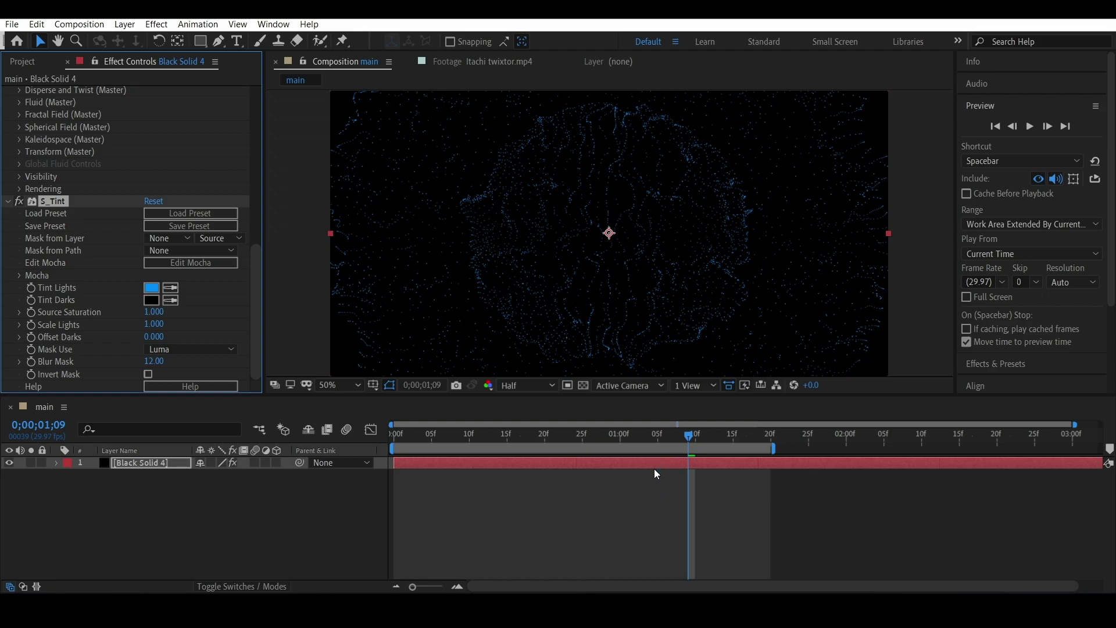
Step: Search 'deep' and apply Deep Glow to the particle layer
key("ctrl+space")
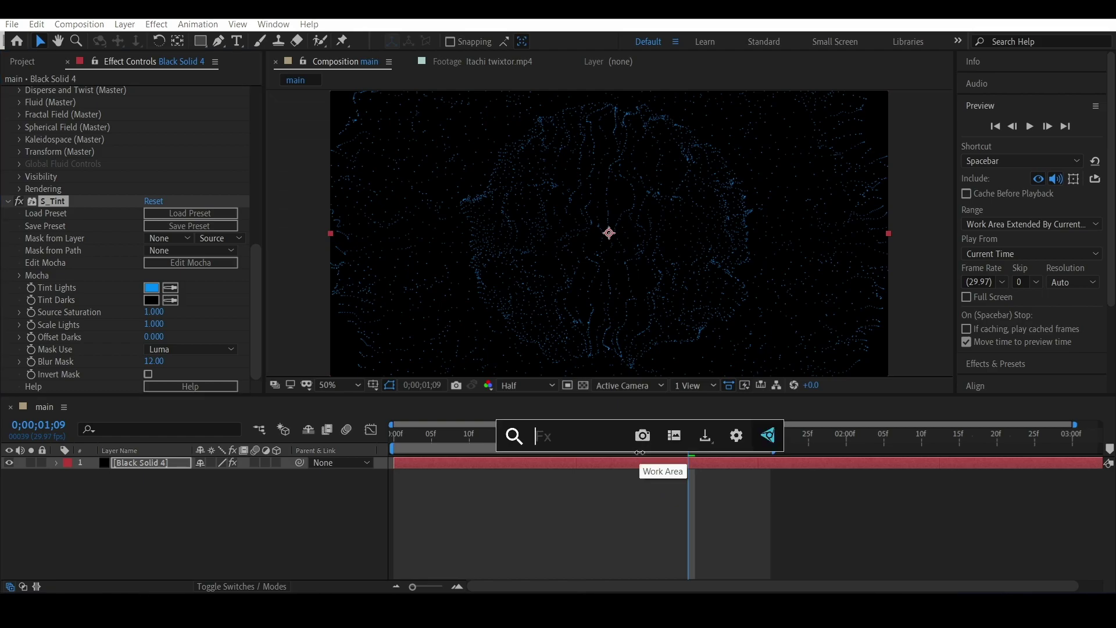
type("deep")
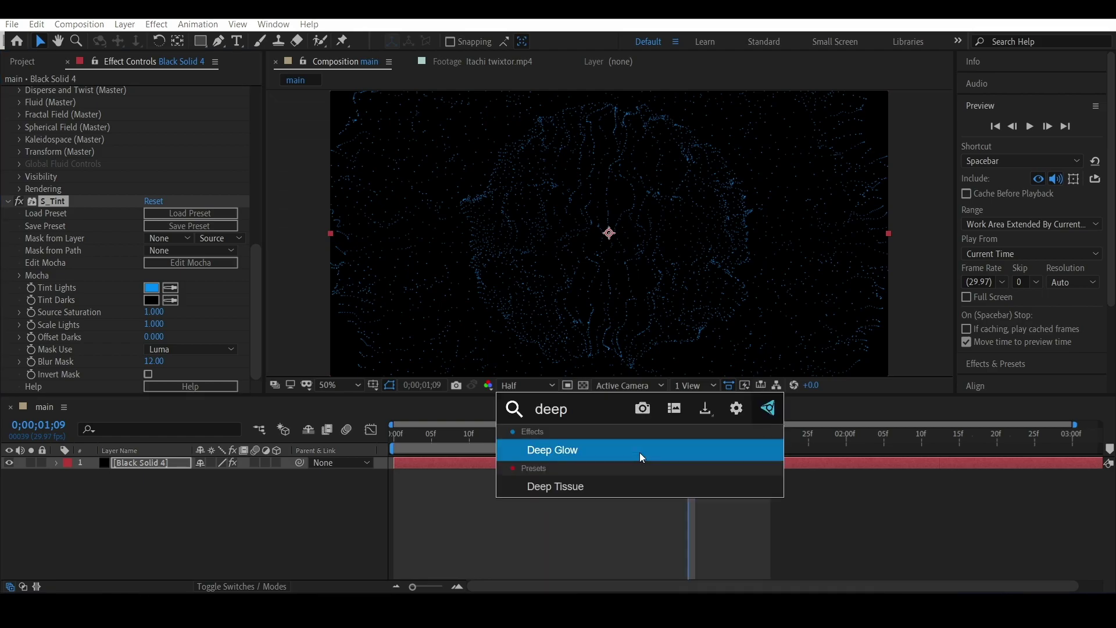
left_click(641, 453)
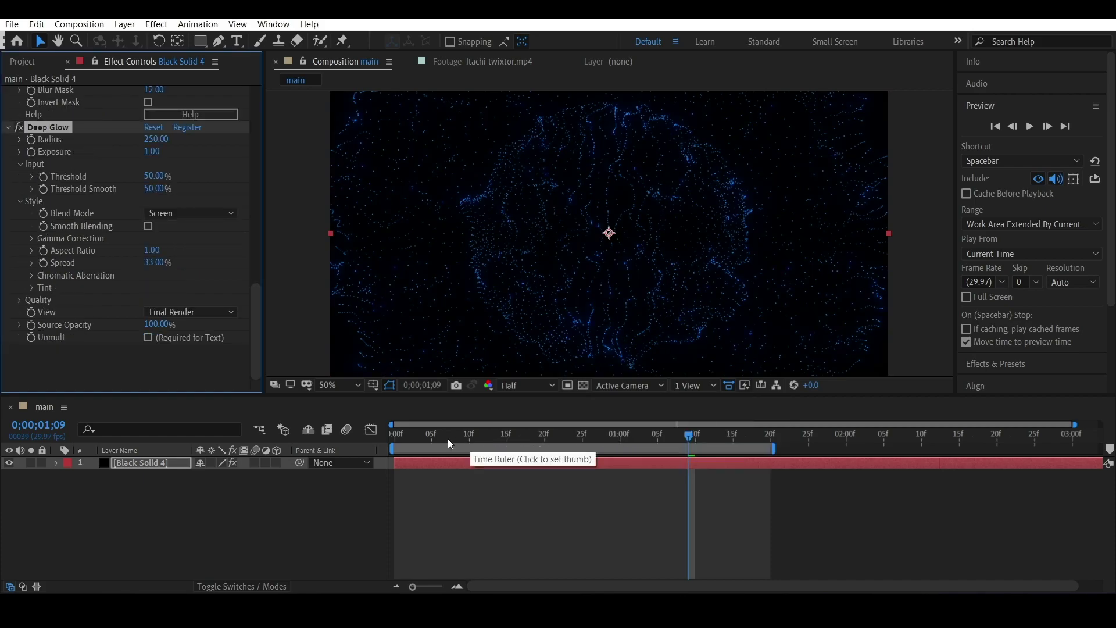
Step: Set the viewer resolution to Full and preview the glowing sphere around 0;00;00;22
left_click_drag(541, 436, 329, 515)
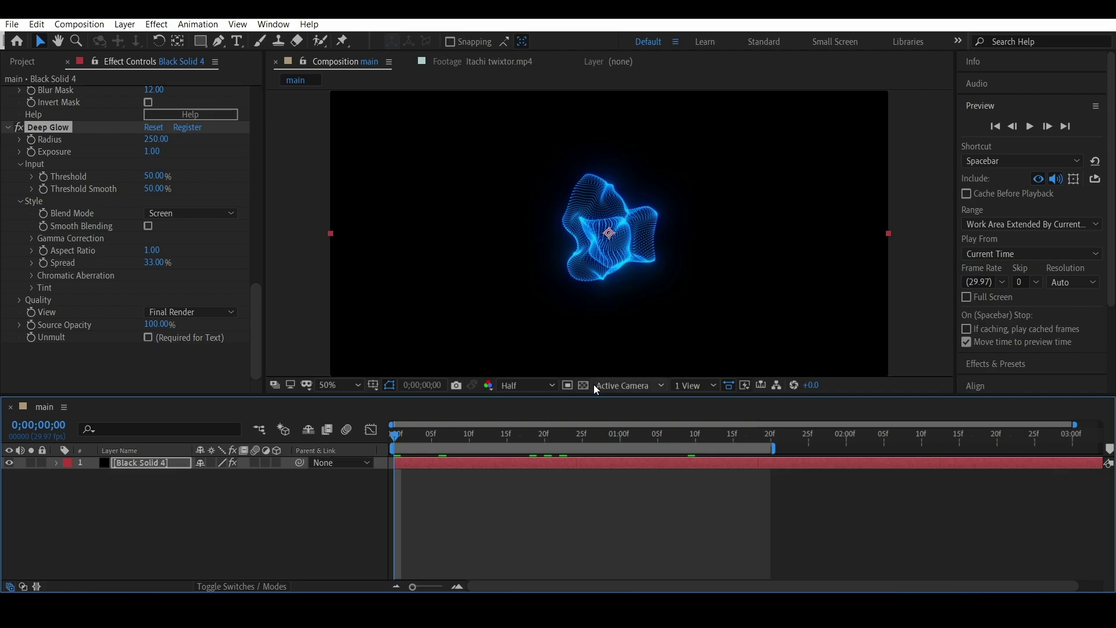
left_click(515, 389)
left_click(528, 427)
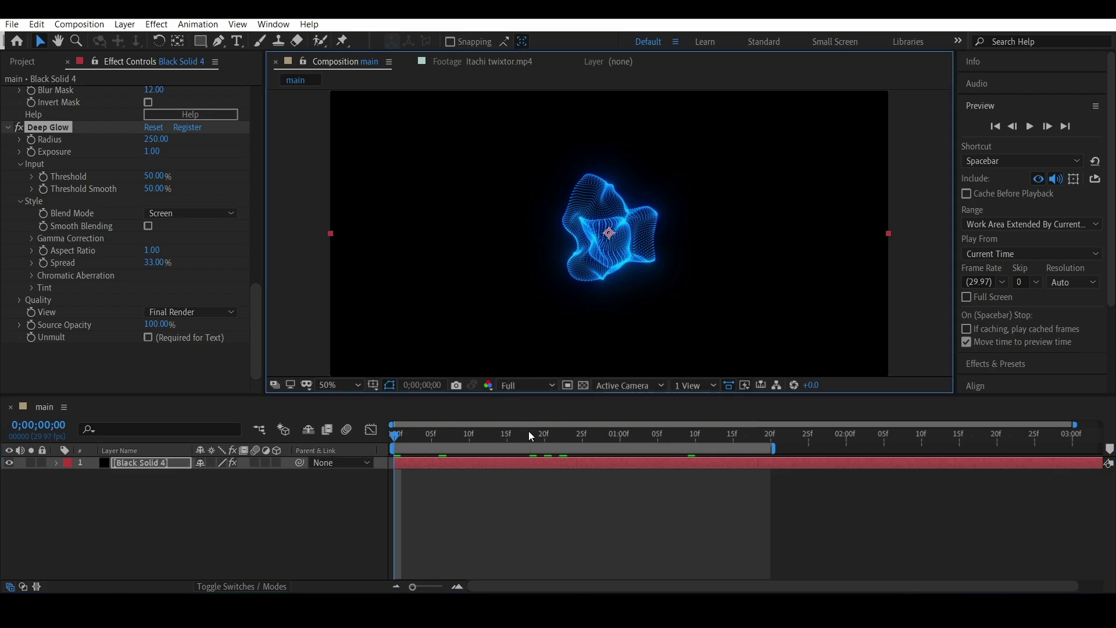
left_click_drag(545, 440, 374, 538)
key("space")
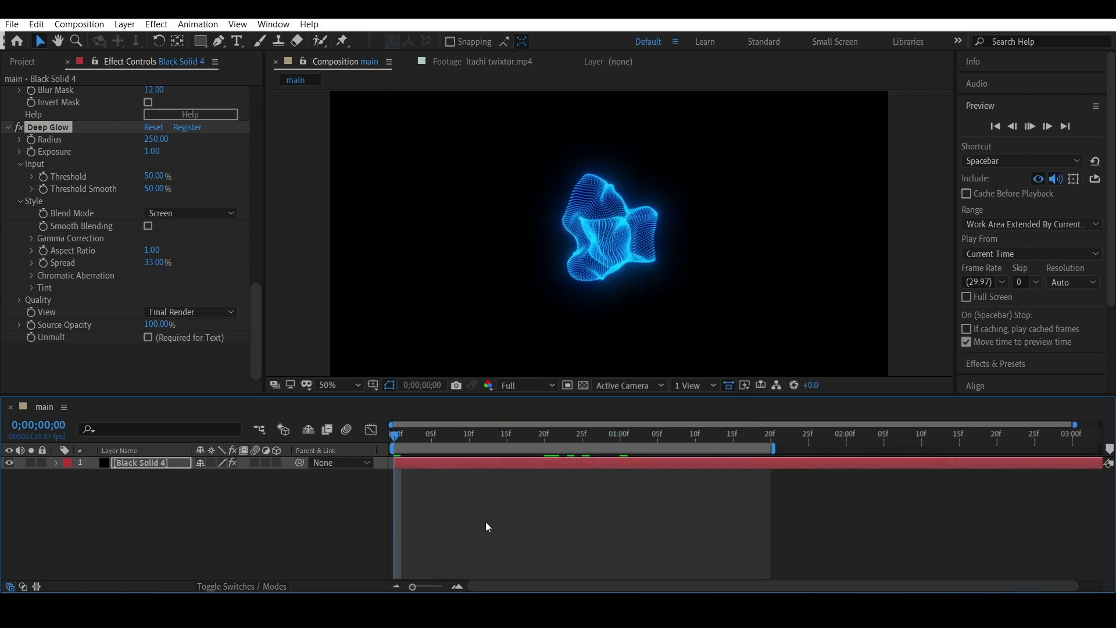
key("space")
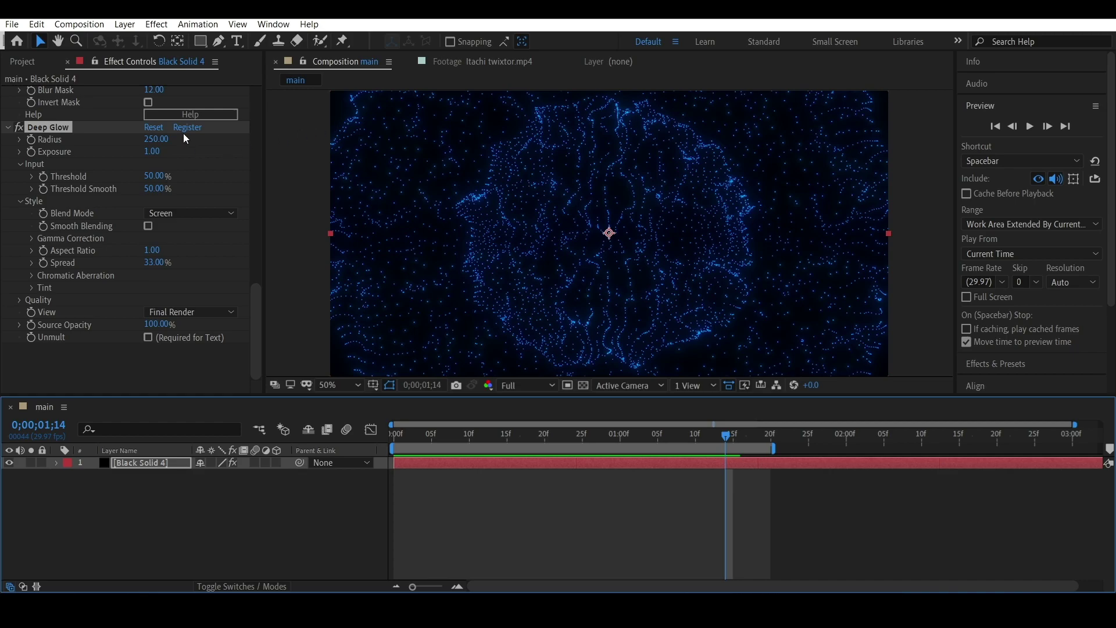
scroll(154, 175, "up", 15)
scroll(154, 174, "up", 5)
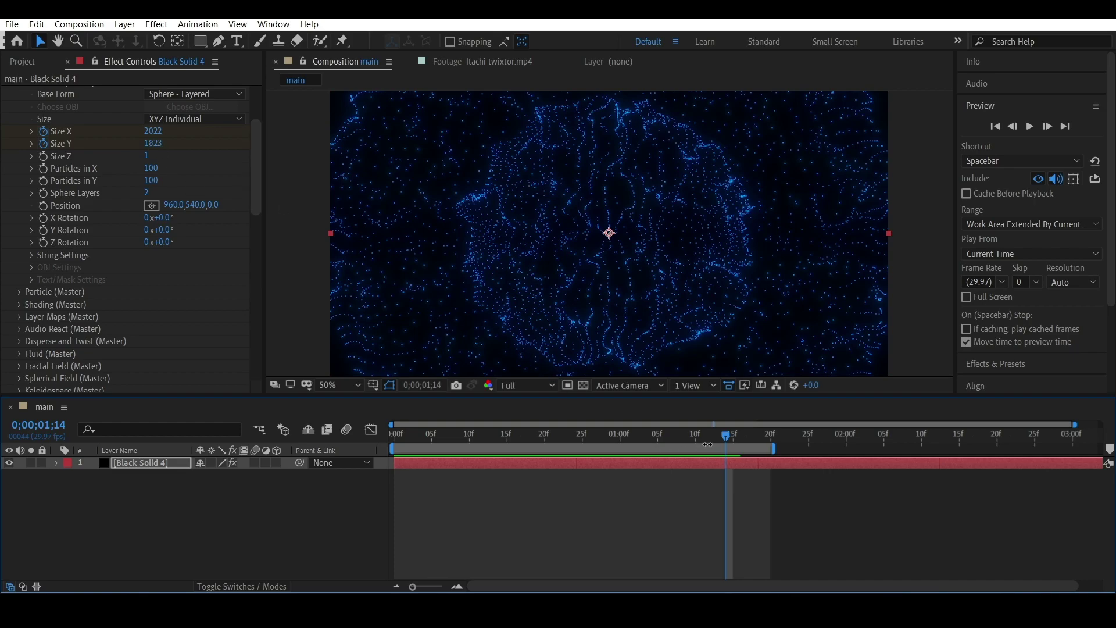
left_click(745, 441)
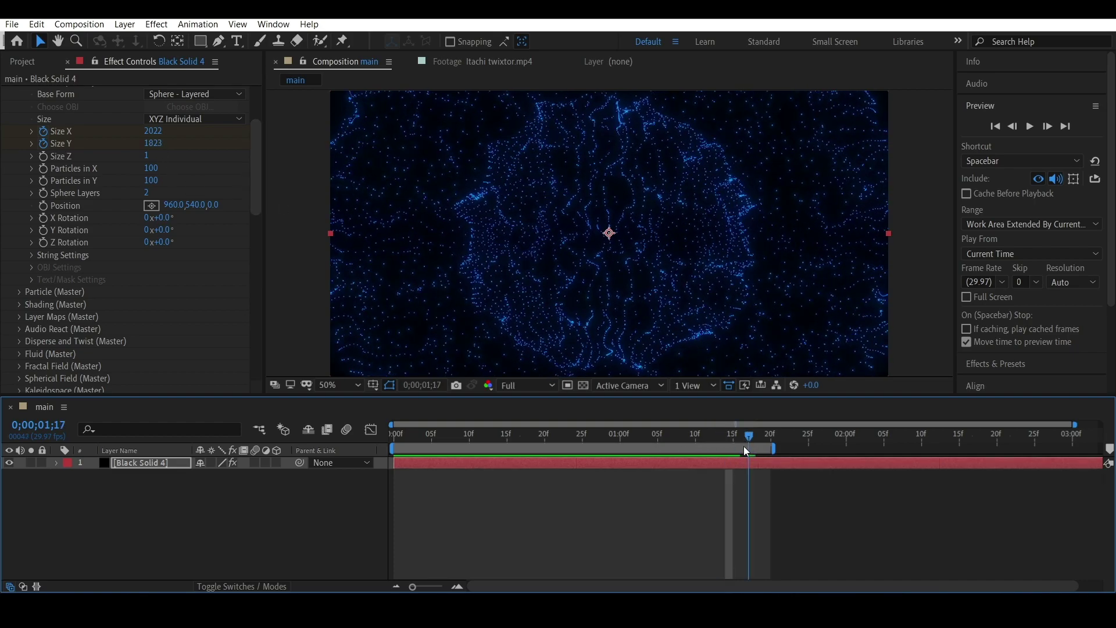
left_click_drag(744, 445, 395, 438)
key("space")
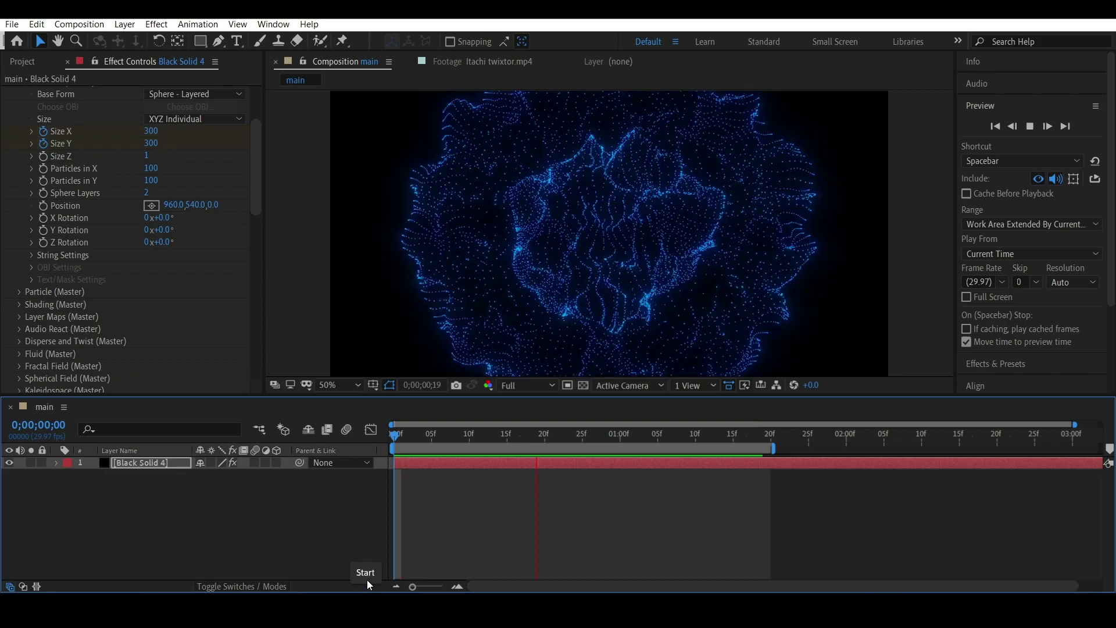
key("space")
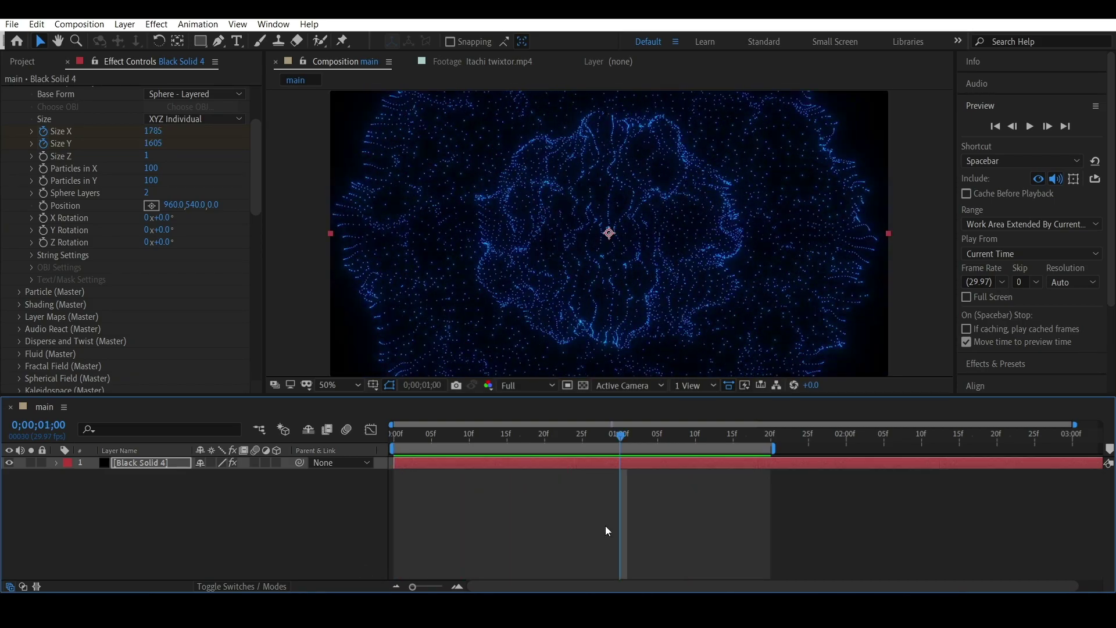